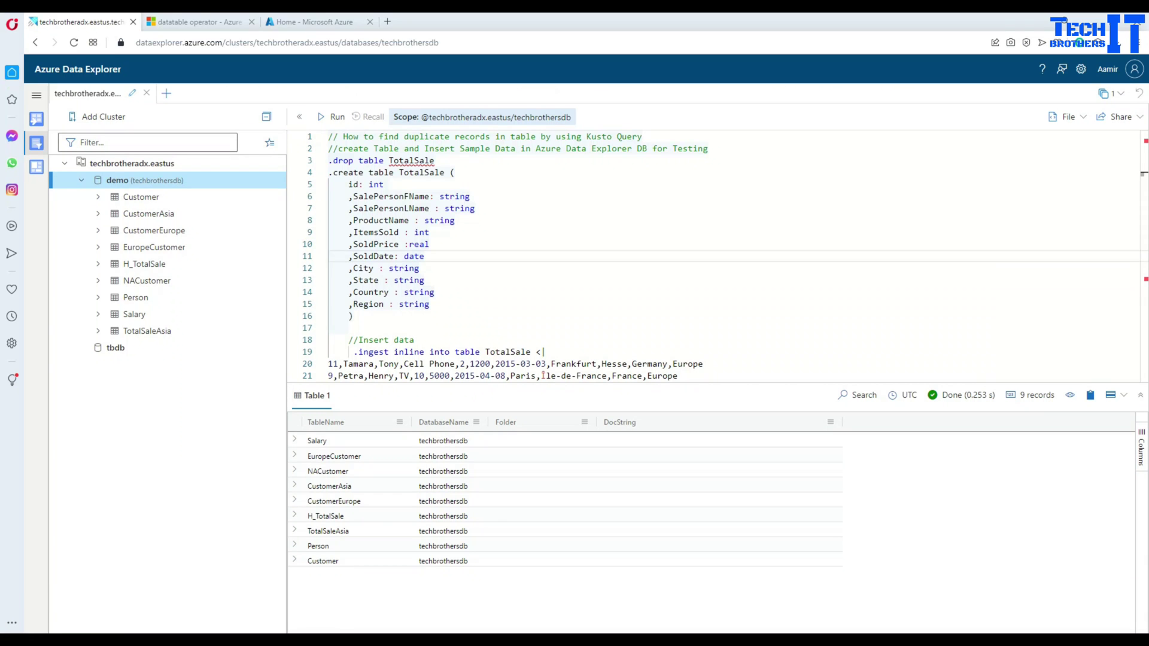
# Switch from the Paint title image to the Azure Data Explorer query window.
pyautogui.hotkey('alt', 'Tab')
# Drop and recreate the TotalSale table with the .drop/.create commands.
pyautogui.click(463, 176)
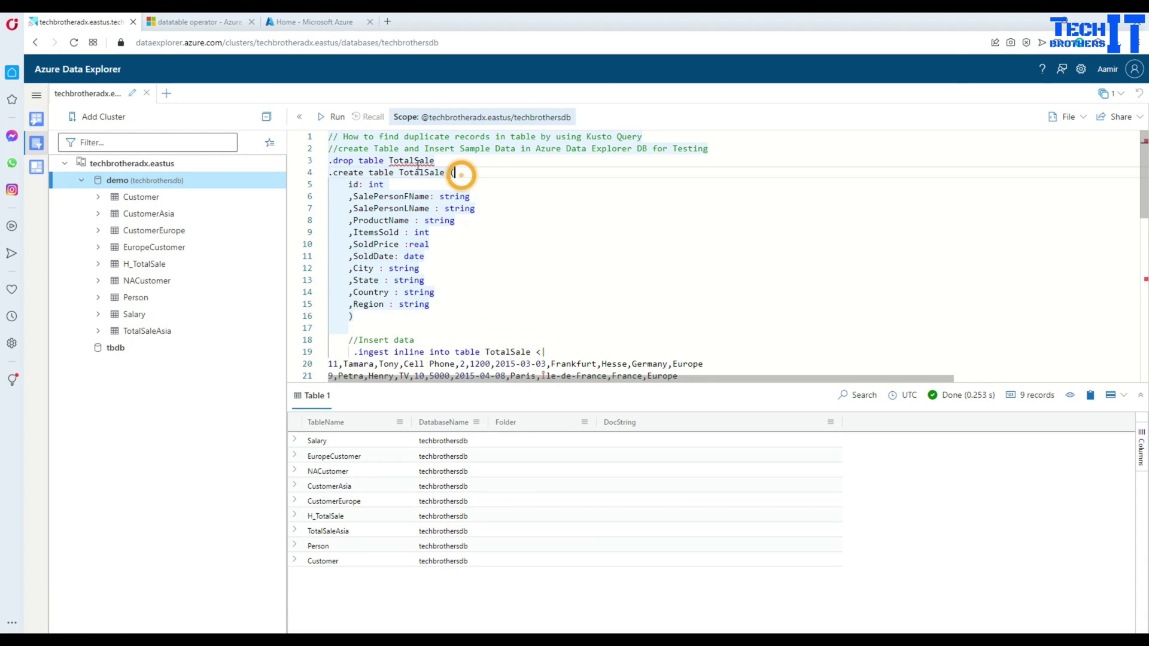
pyautogui.doubleClick(411, 171)
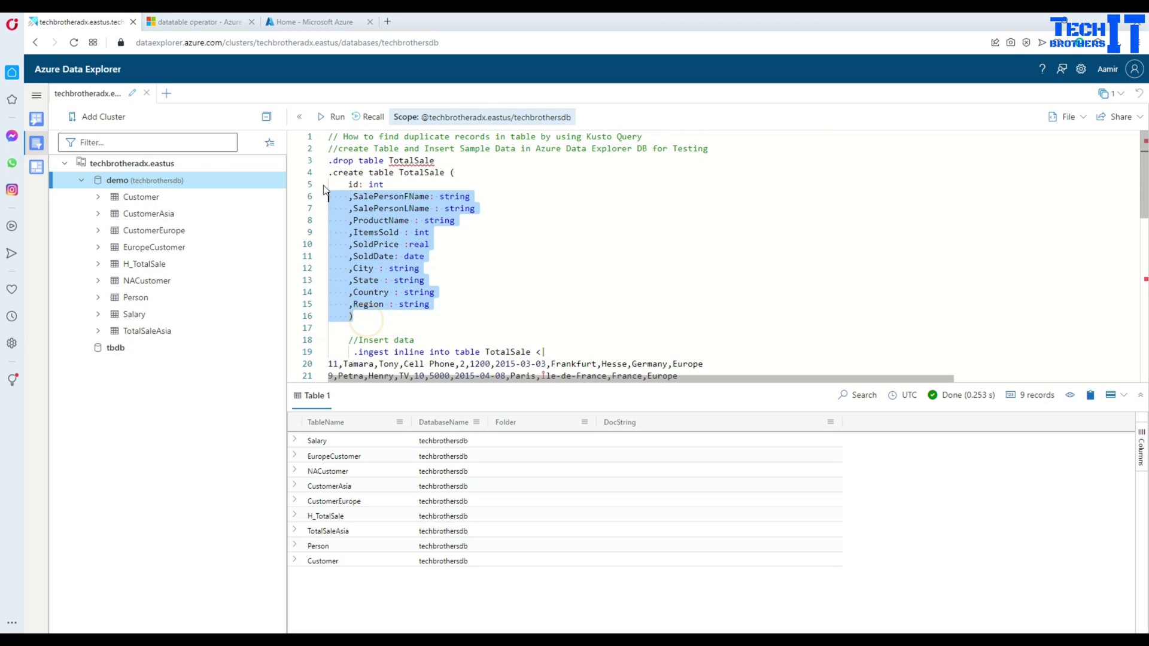
pyautogui.moveTo(366, 321); pyautogui.dragTo(327, 174)
pyautogui.click(337, 117)
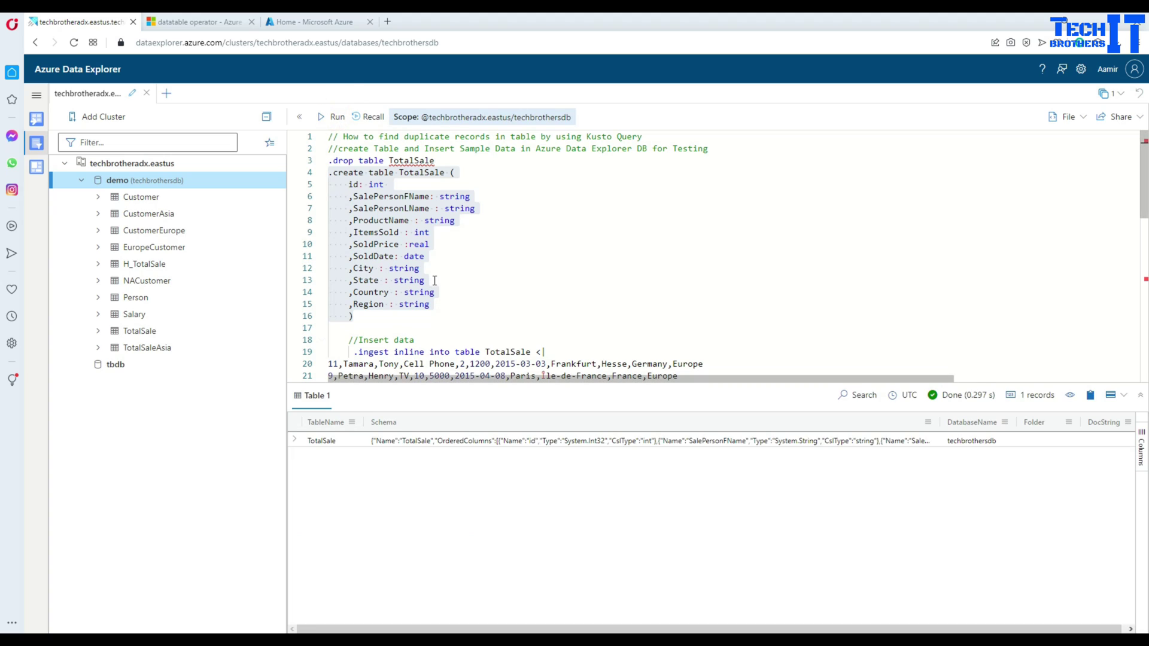
# Ingest the inline sample salesperson rows into TotalSale, returning an extent ID.
pyautogui.click(145, 338)
pyautogui.scroll(-2, 530, 287)
pyautogui.scroll(-2, 533, 285)
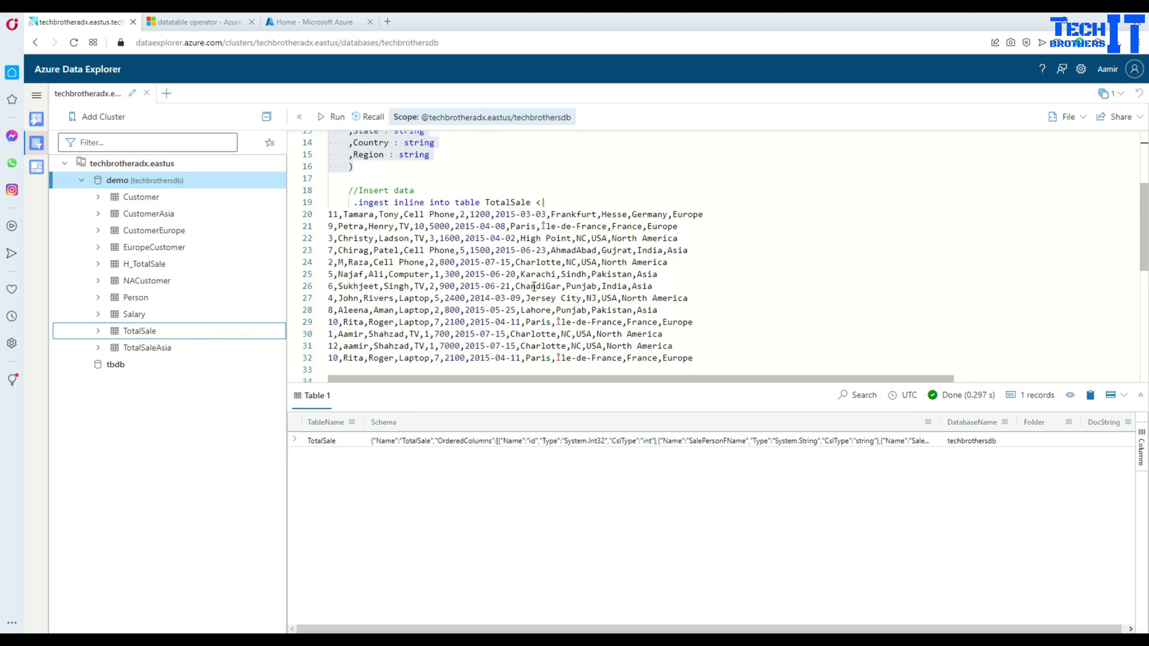
pyautogui.moveTo(695, 361); pyautogui.dragTo(350, 202)
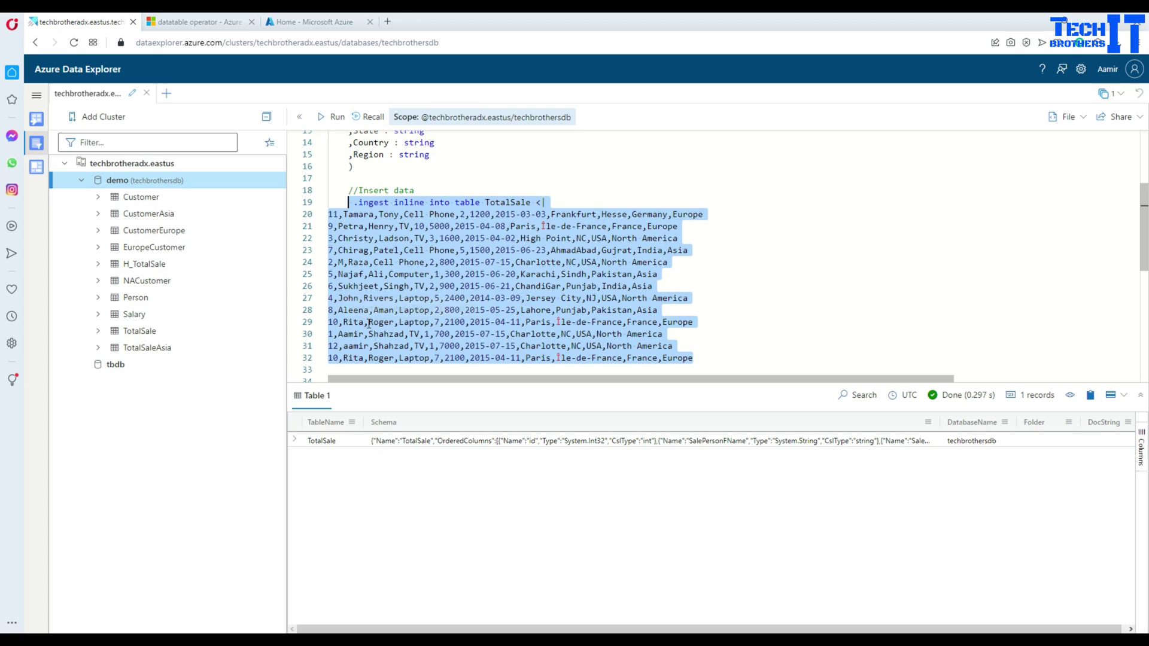
pyautogui.click(333, 117)
pyautogui.scroll(-2, 438, 285)
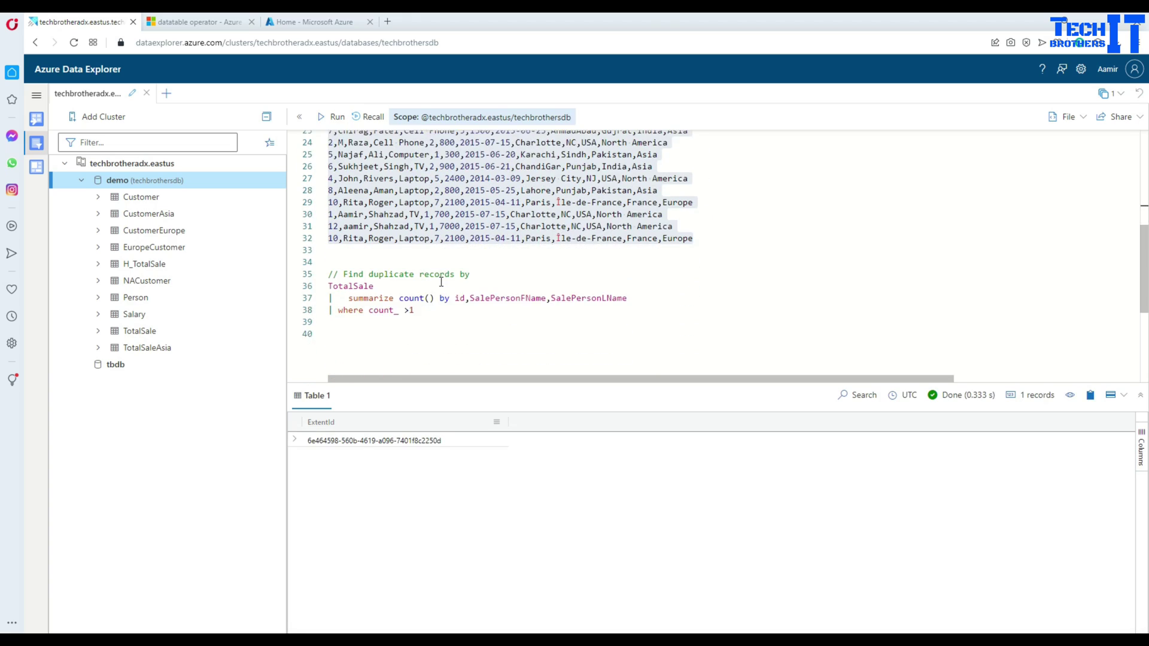
pyautogui.scroll(-1, 395, 264)
pyautogui.doubleClick(376, 256)
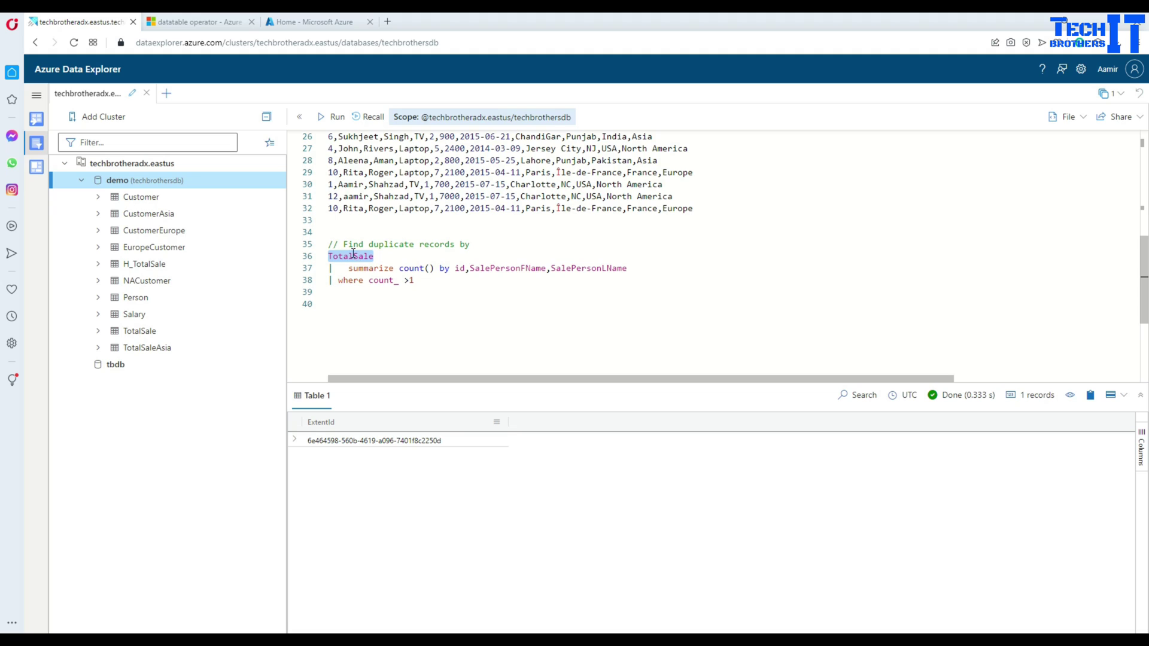
pyautogui.click(324, 117)
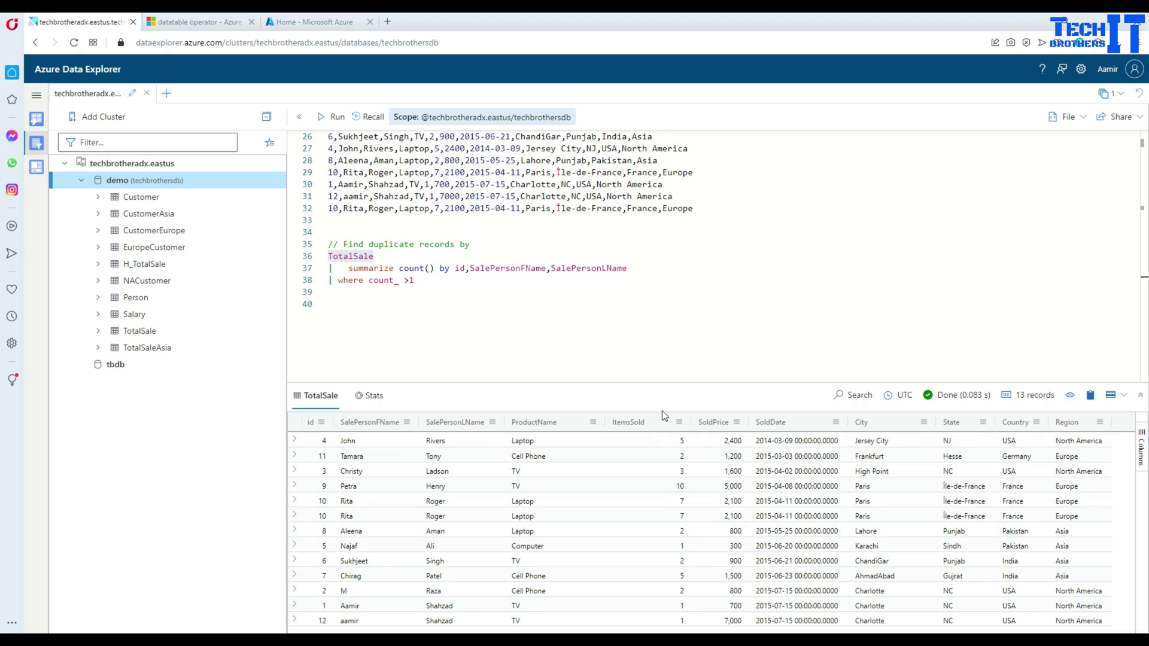
pyautogui.moveTo(664, 384); pyautogui.dragTo(663, 323)
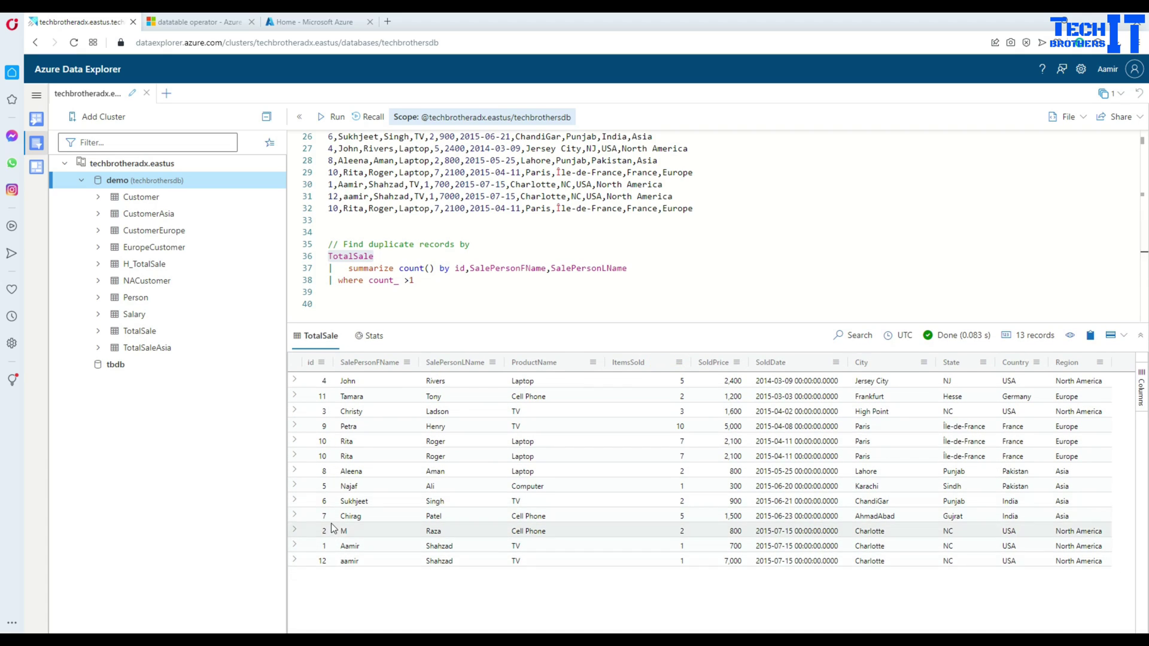
pyautogui.moveTo(341, 442)
pyautogui.mouseDown()
pyautogui.moveTo(462, 456)
pyautogui.moveTo(762, 457)
pyautogui.mouseUp()
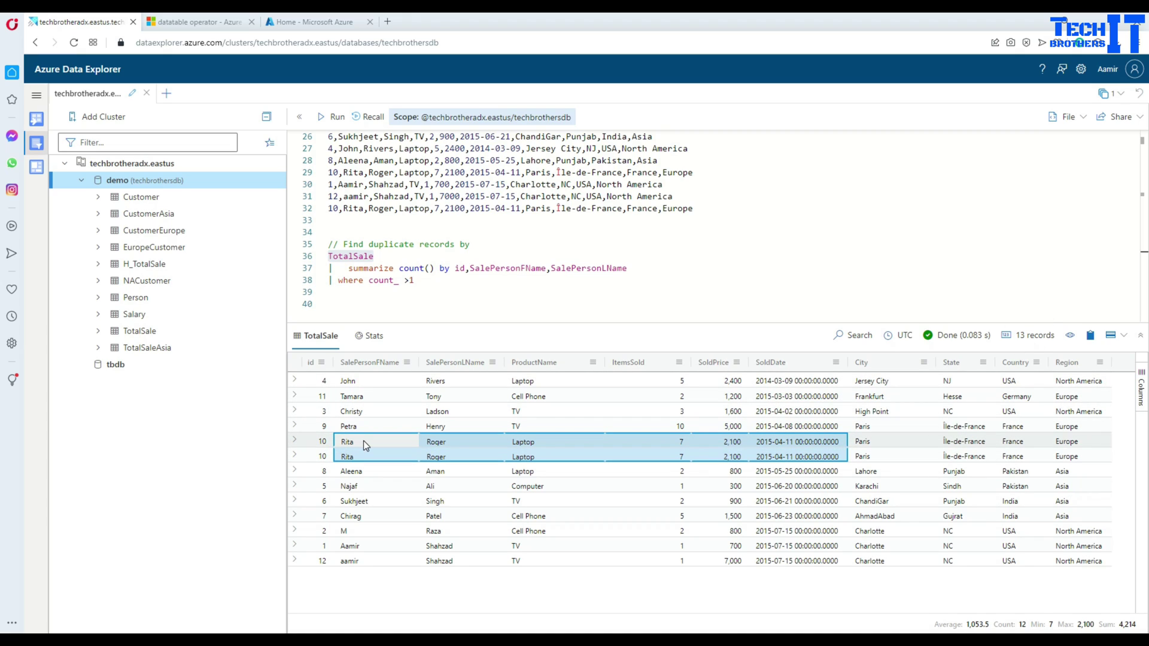
pyautogui.click(458, 279)
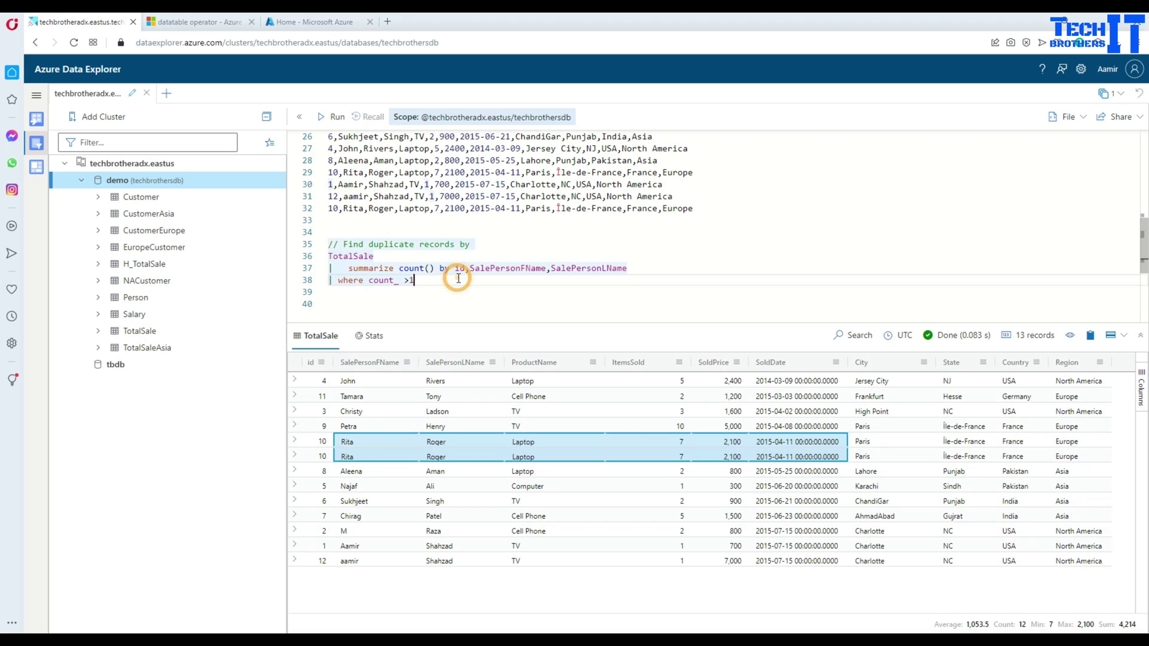
pyautogui.doubleClick(357, 258)
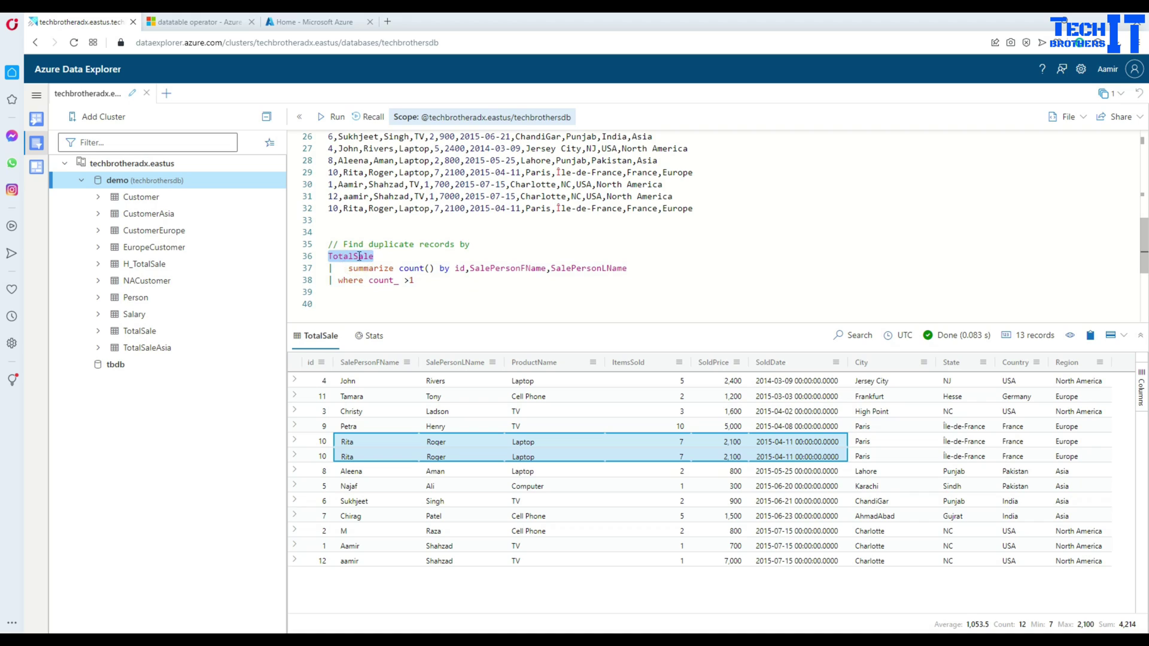
pyautogui.moveTo(348, 269); pyautogui.dragTo(324, 271)
pyautogui.doubleClick(374, 269)
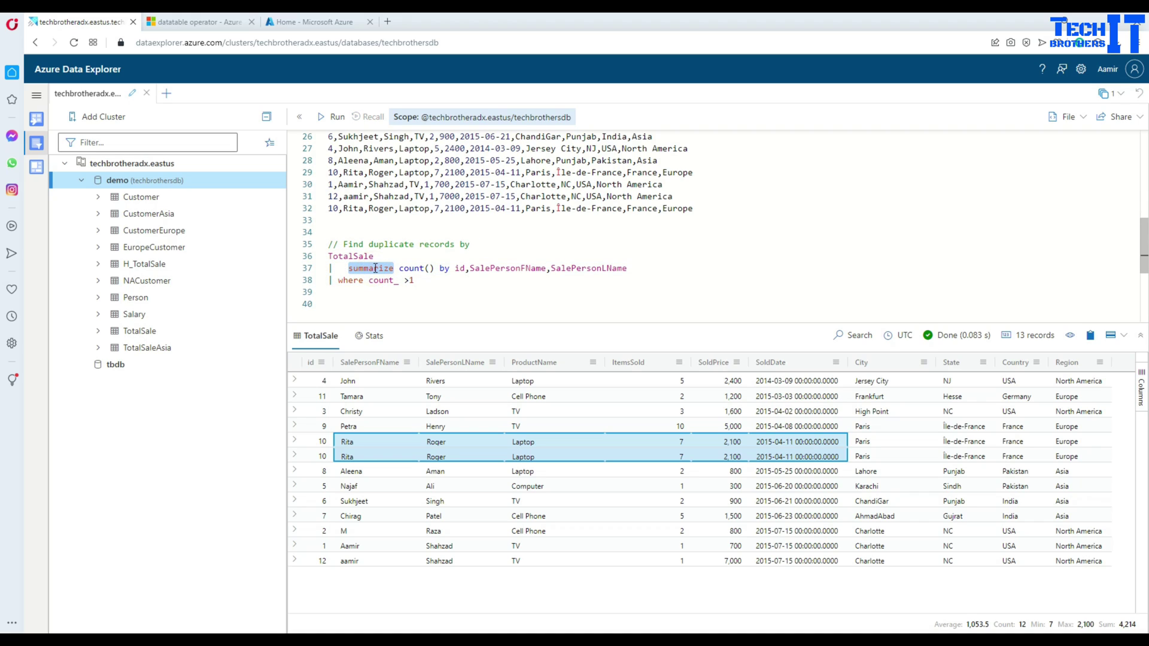
pyautogui.moveTo(435, 269); pyautogui.dragTo(402, 269)
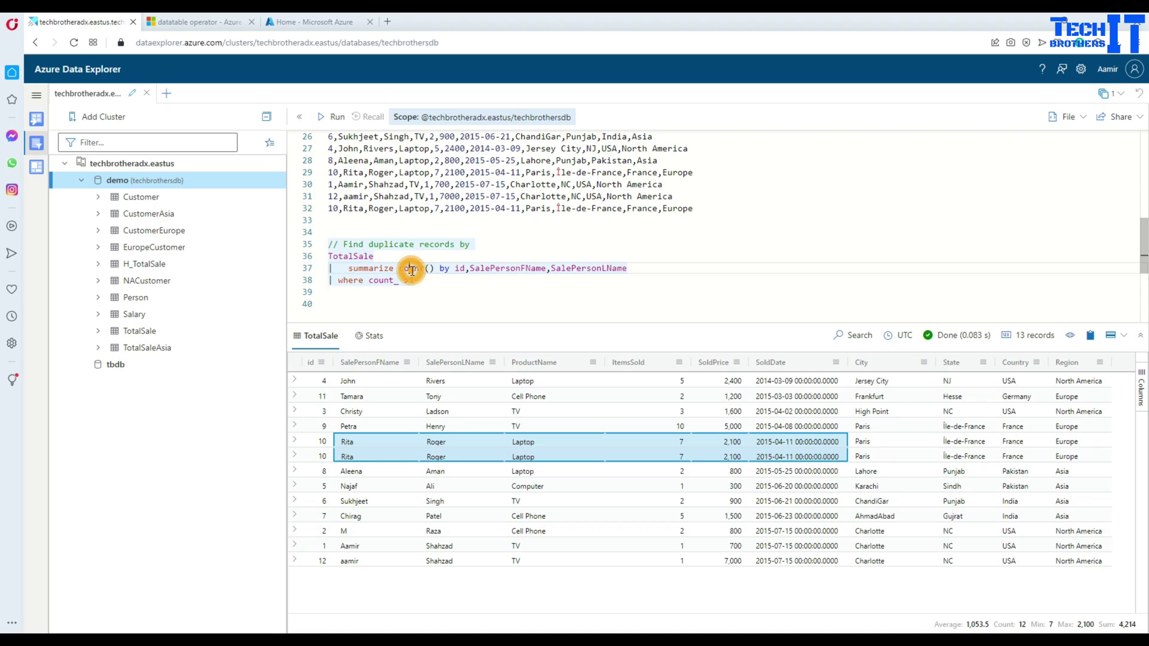
pyautogui.moveTo(435, 269); pyautogui.dragTo(399, 268)
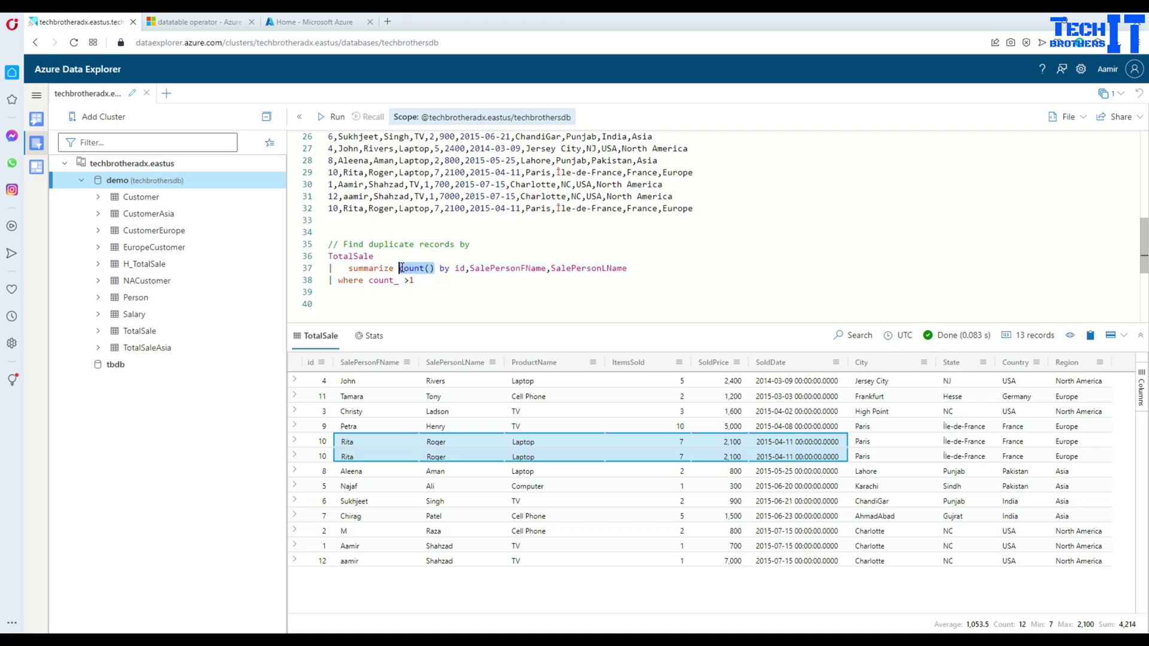
pyautogui.doubleClick(444, 268)
pyautogui.doubleClick(486, 269)
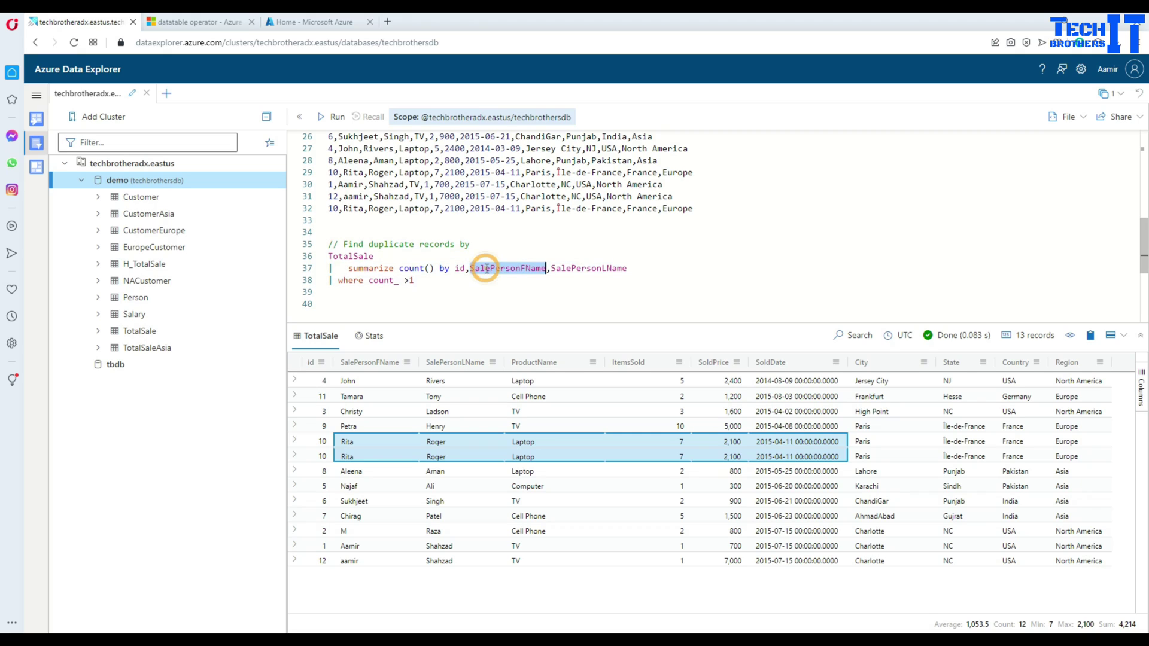
pyautogui.doubleClick(573, 268)
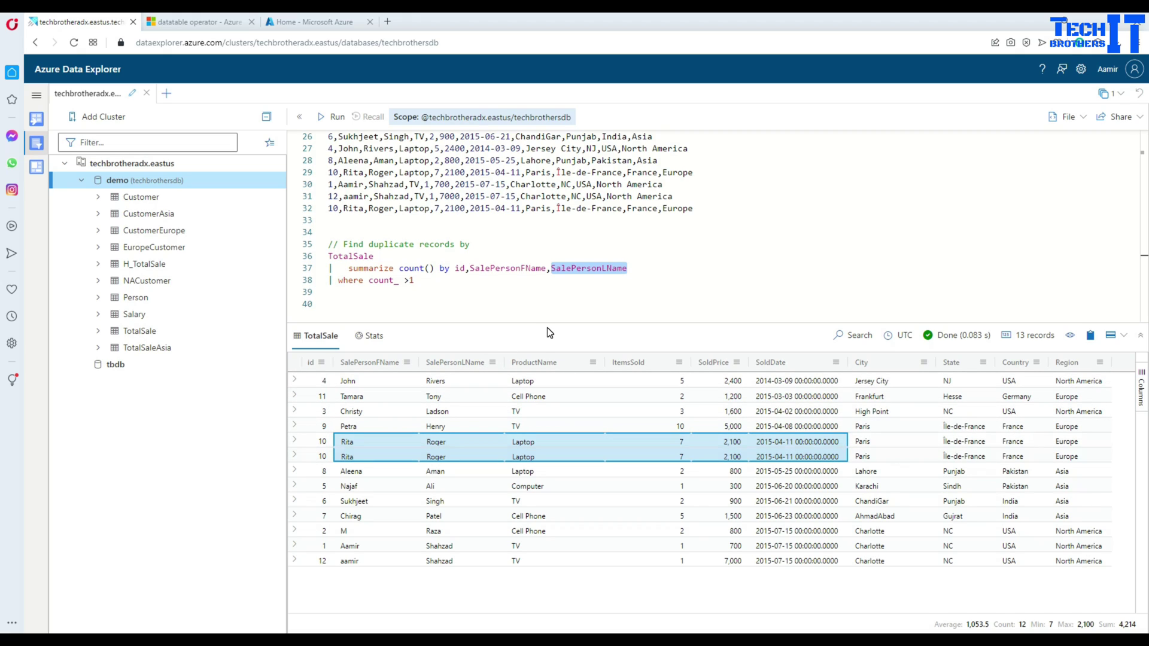
pyautogui.click(468, 268)
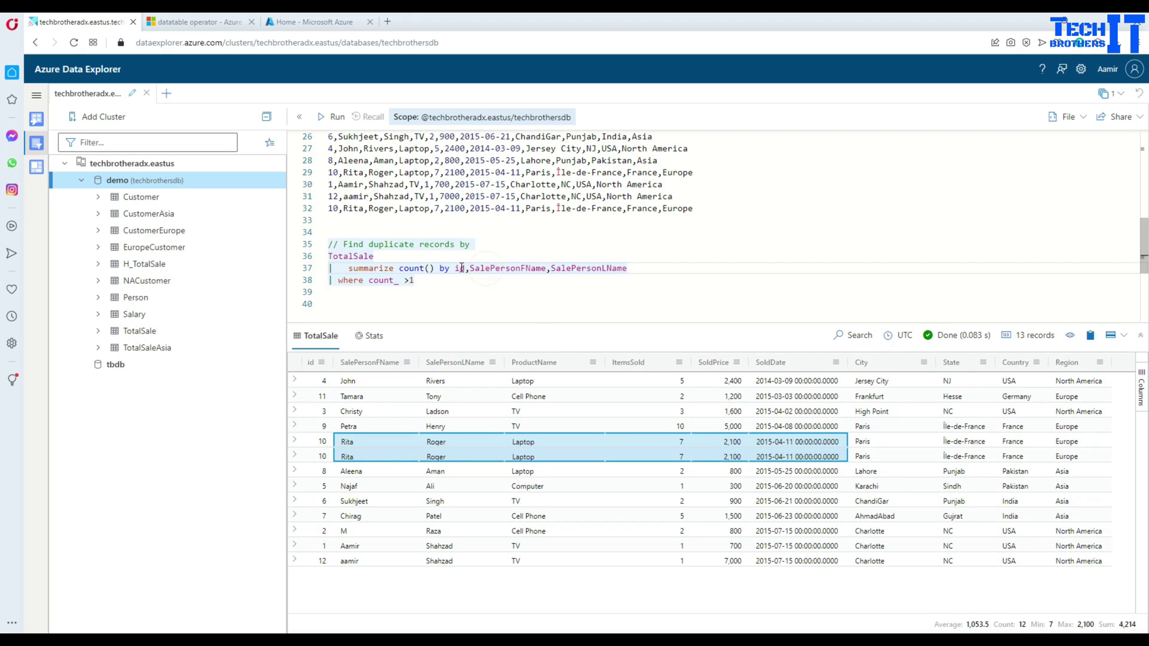
pyautogui.moveTo(454, 267); pyautogui.dragTo(629, 267)
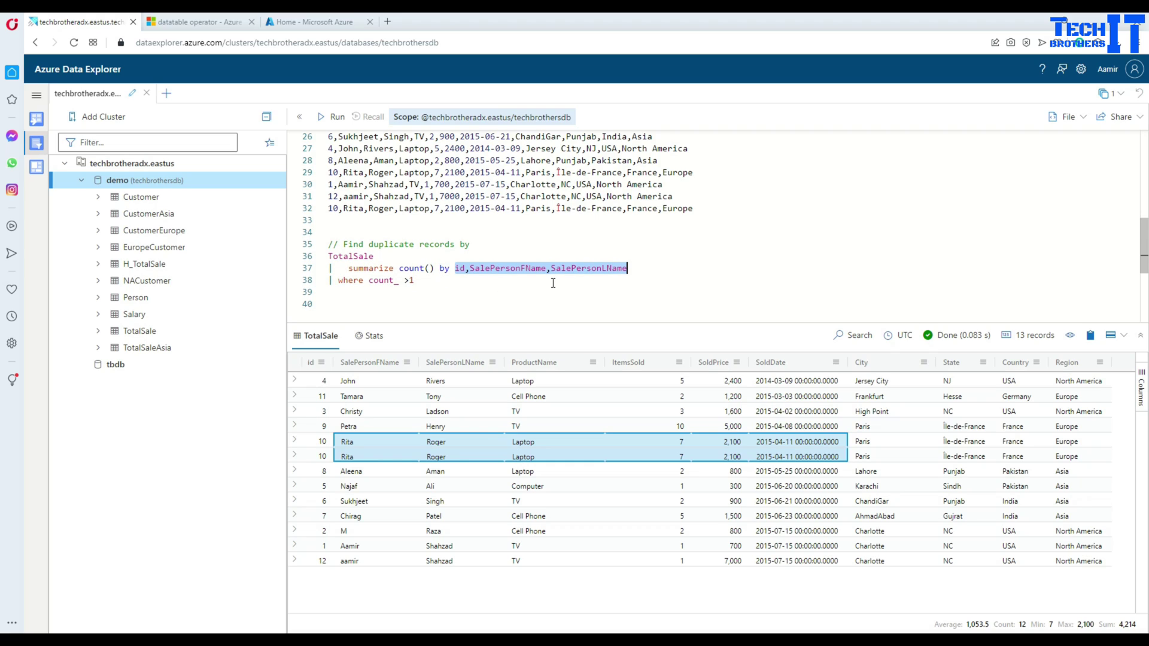
pyautogui.click(405, 268)
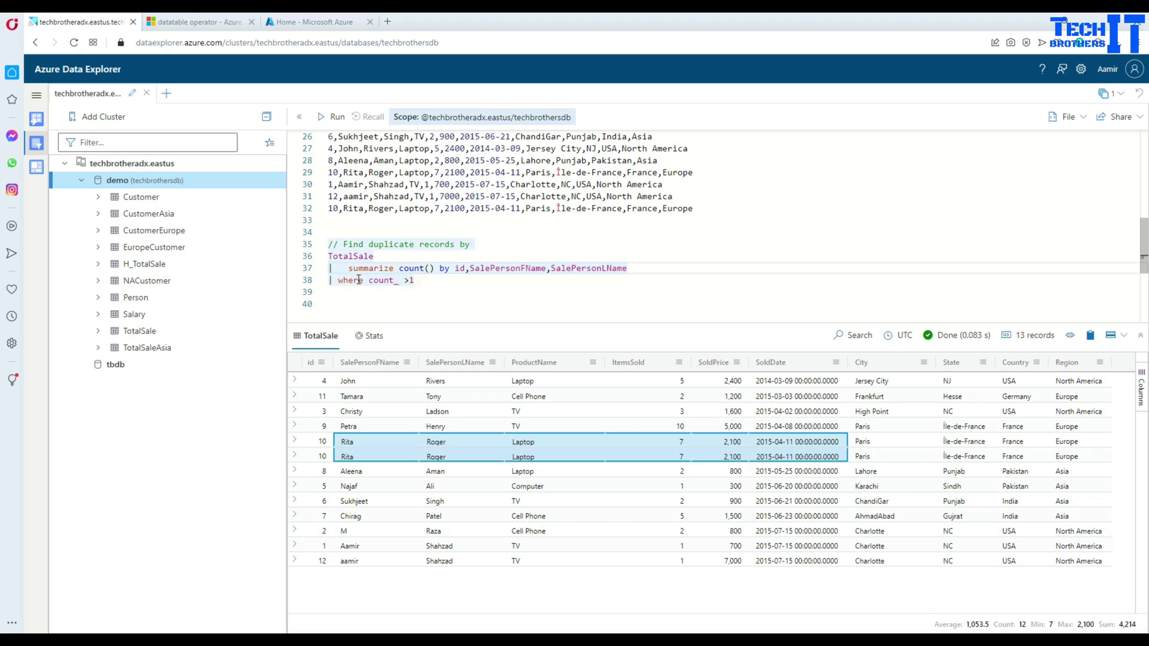
pyautogui.moveTo(630, 268); pyautogui.dragTo(328, 258)
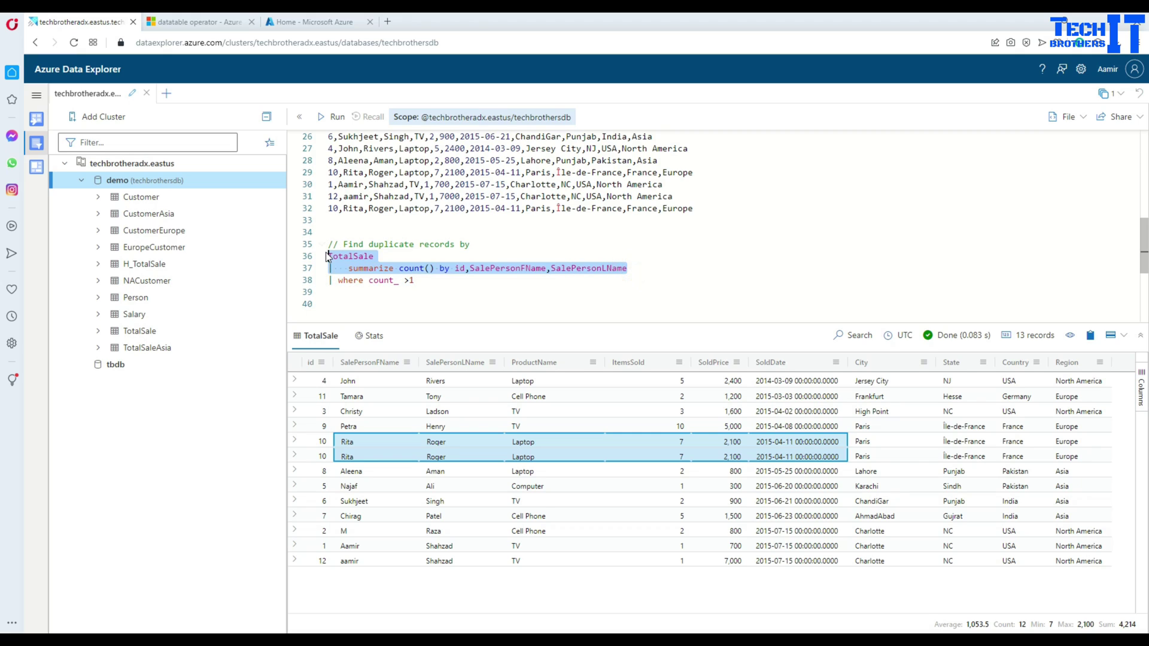
pyautogui.click(336, 117)
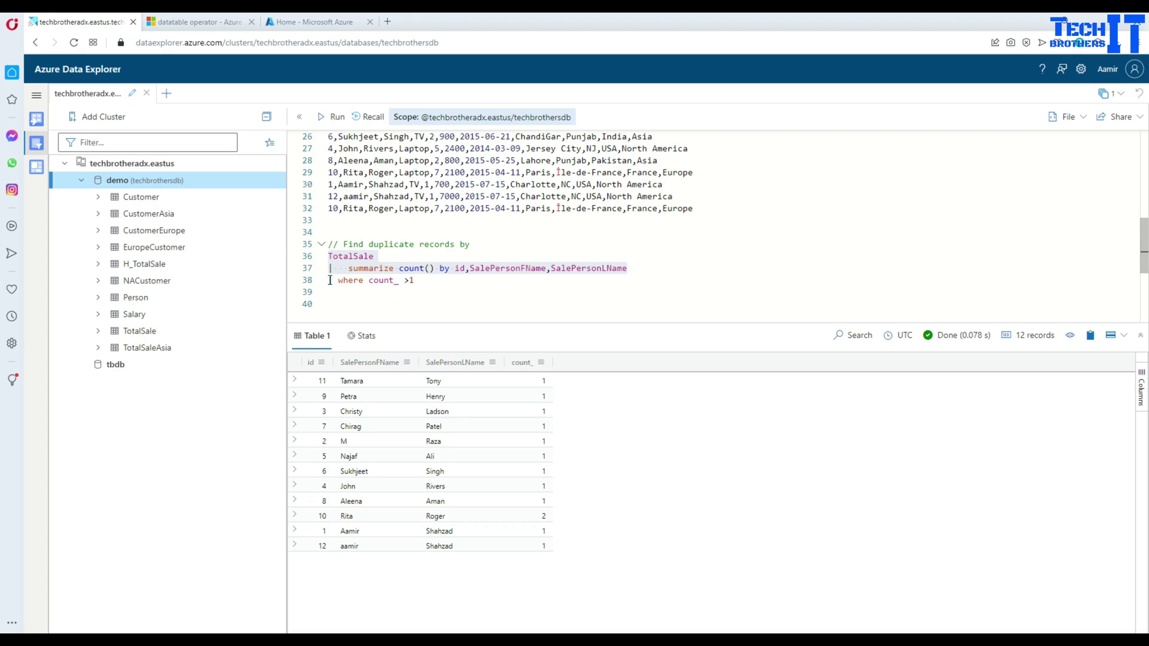
pyautogui.moveTo(329, 280); pyautogui.dragTo(364, 280)
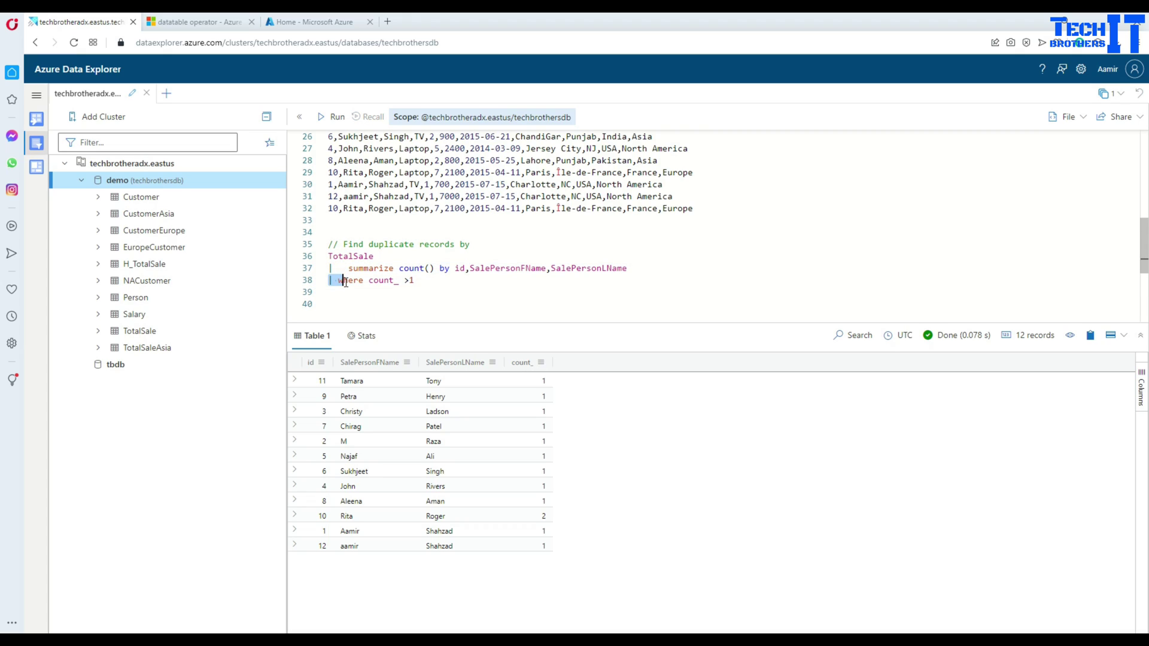
pyautogui.click(413, 281)
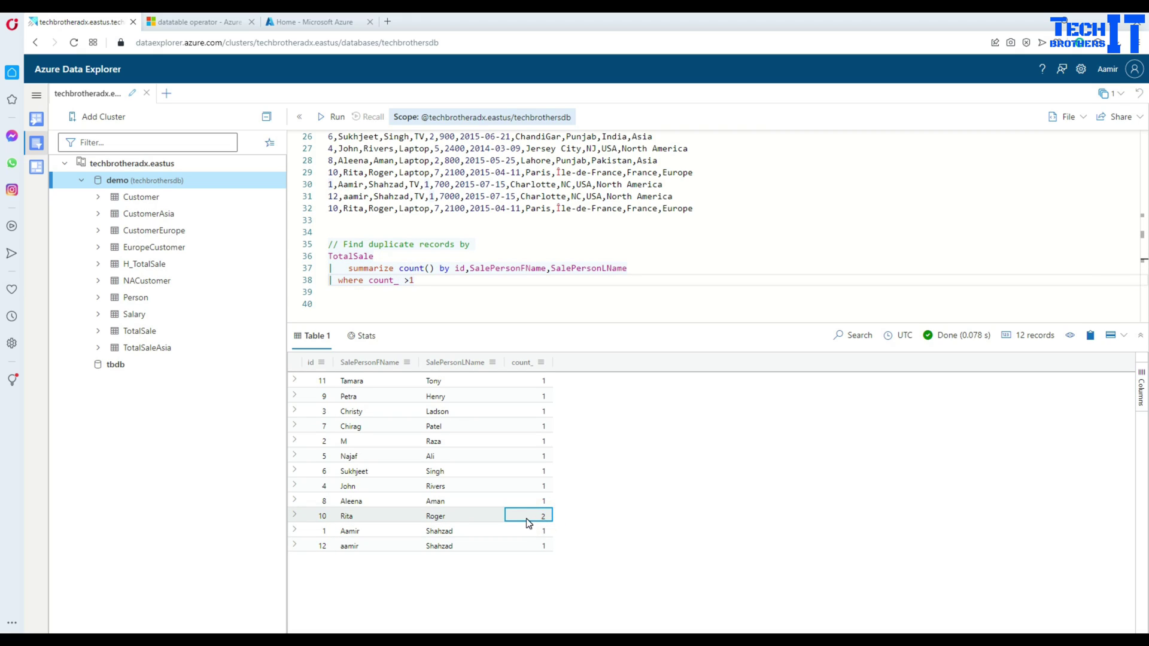
pyautogui.moveTo(420, 280); pyautogui.dragTo(321, 262)
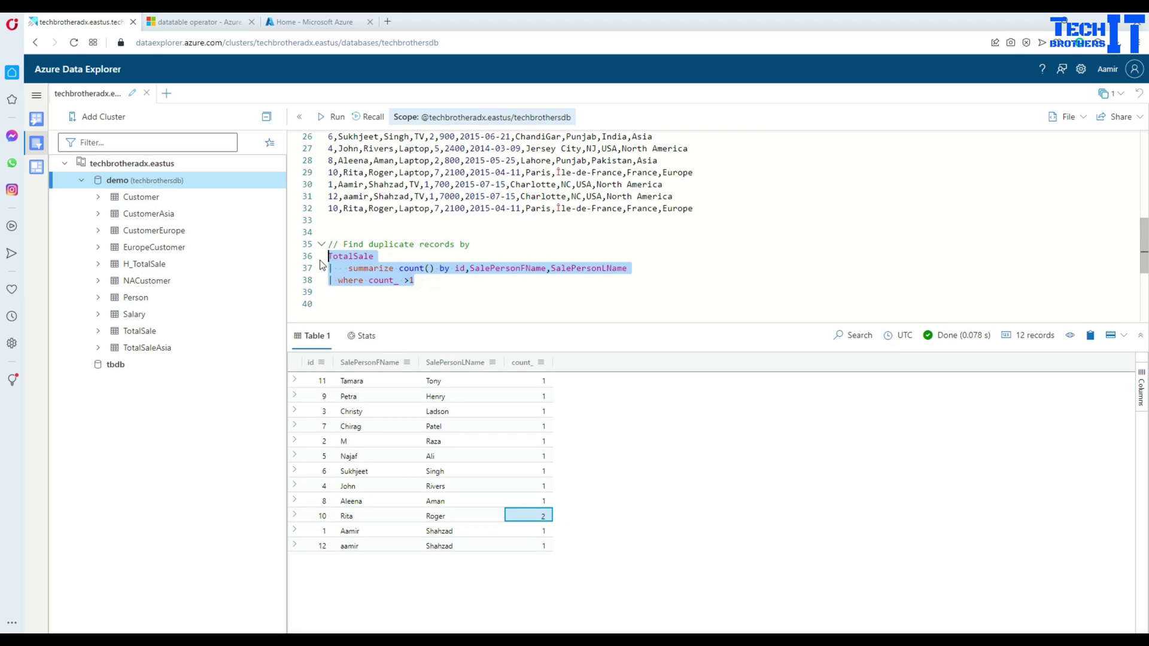
pyautogui.click(333, 117)
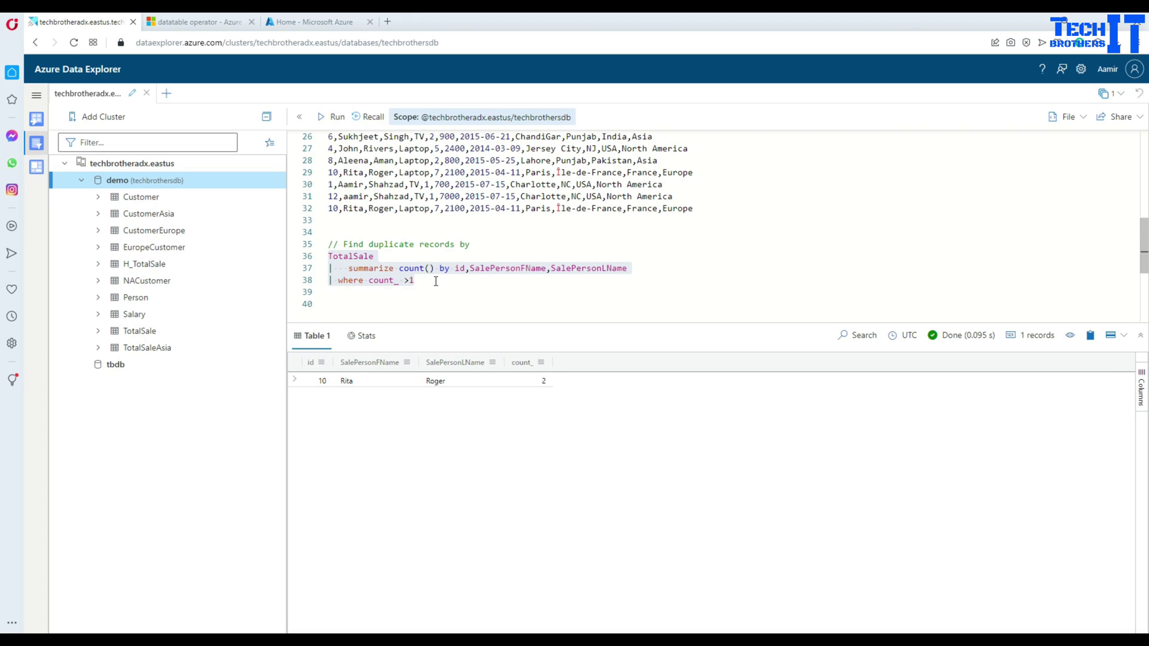
# Copy the duplicate-finding query and paste it below as lines 41–43.
pyautogui.moveTo(434, 279); pyautogui.dragTo(307, 257)
pyautogui.hotkey('ctrl', 'c')
pyautogui.rightClick(340, 262)
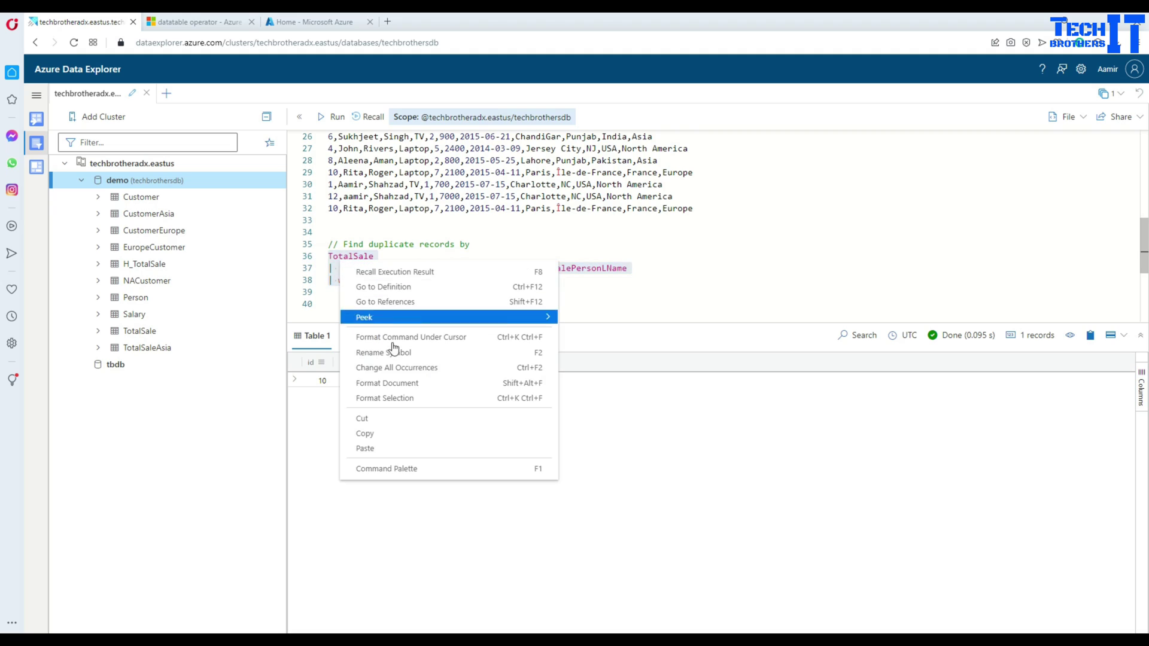
pyautogui.click(405, 437)
pyautogui.click(457, 296)
pyautogui.press('Return')
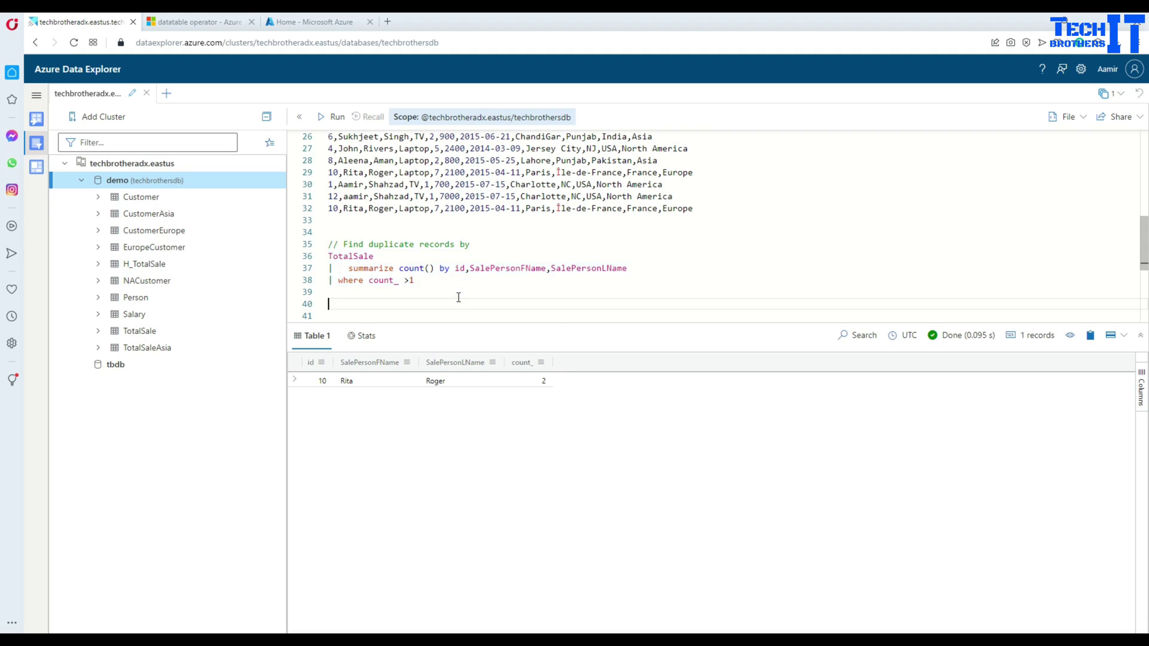
pyautogui.hotkey('ctrl', 'v')
pyautogui.scroll(-2, 470, 295)
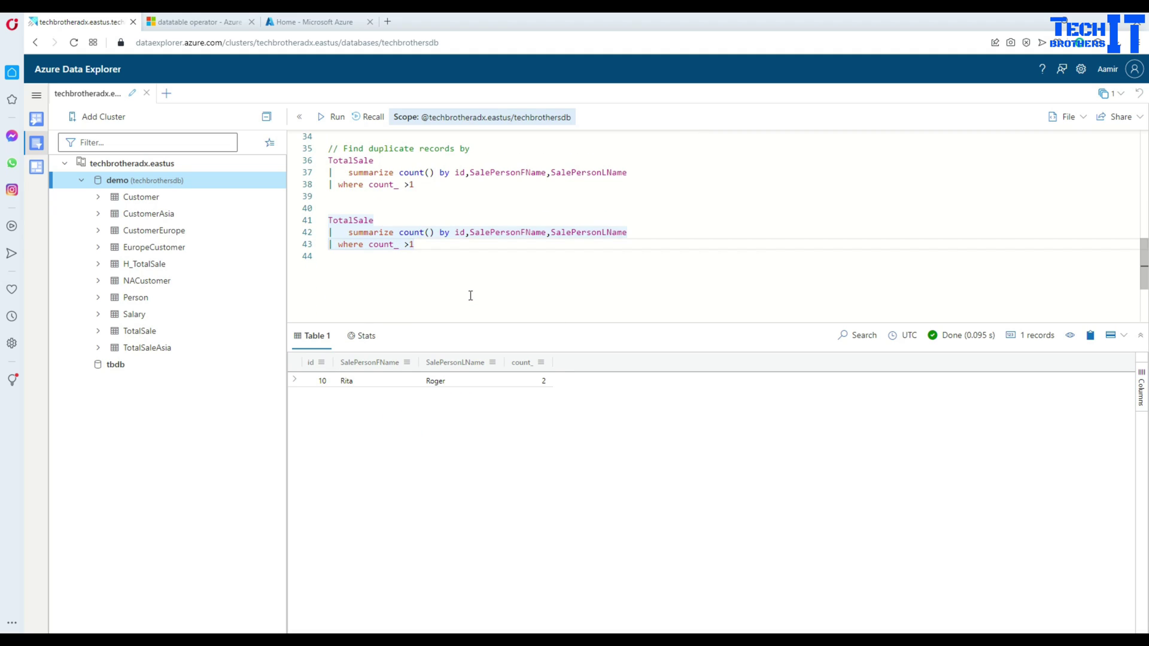
# List the raw TotalSale records and compare the Aamir and aamir Shahzad rows.
pyautogui.click(459, 231)
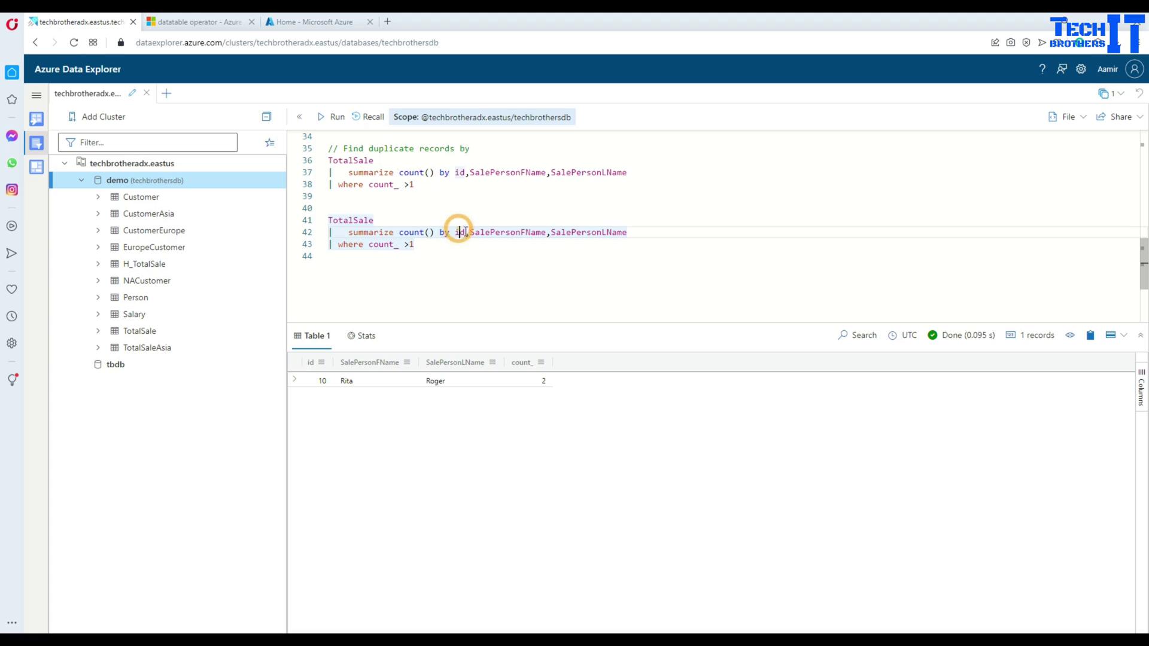
pyautogui.doubleClick(370, 220)
pyautogui.click(332, 116)
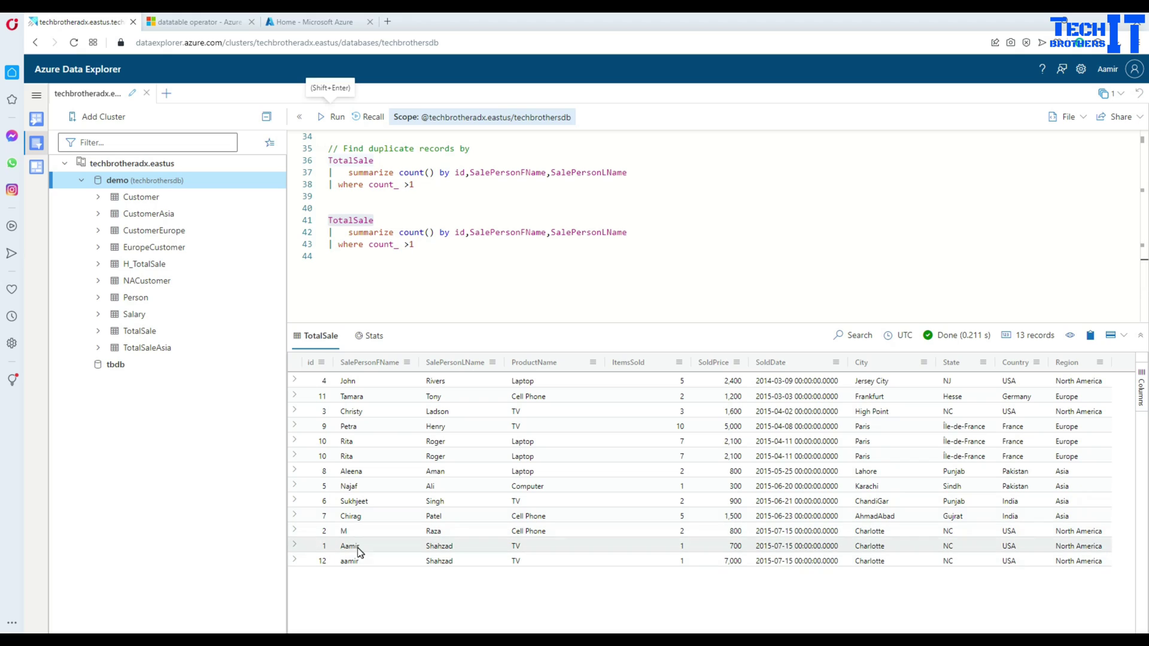
pyautogui.click(355, 548)
pyautogui.click(427, 550)
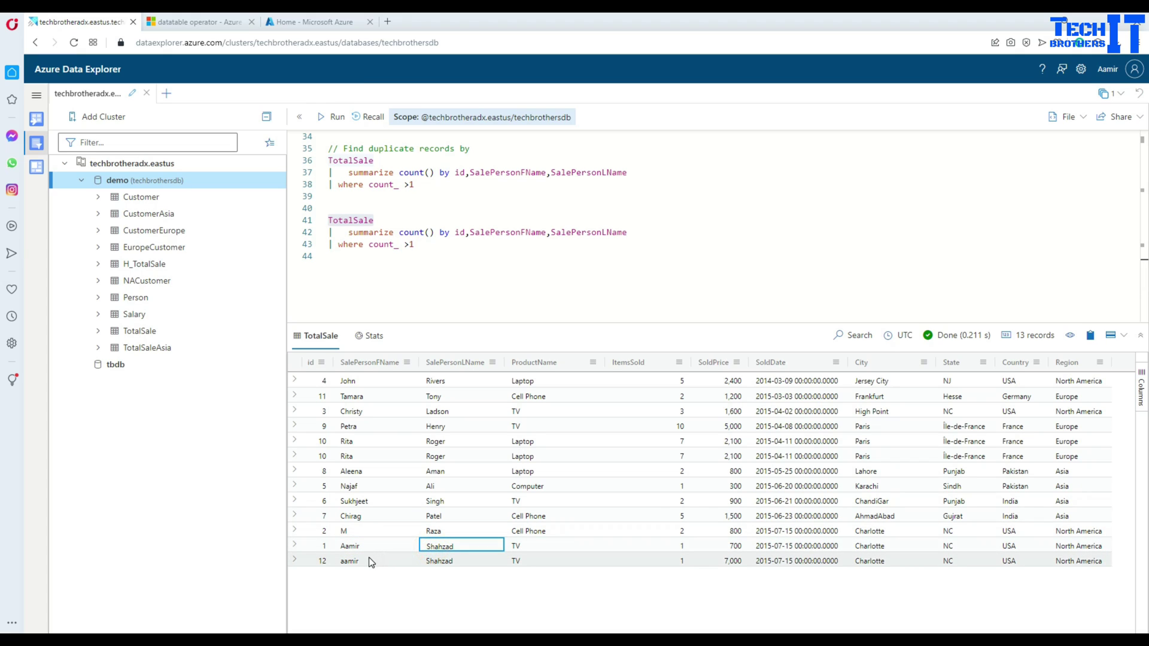
pyautogui.click(368, 559)
pyautogui.moveTo(362, 548); pyautogui.dragTo(440, 568)
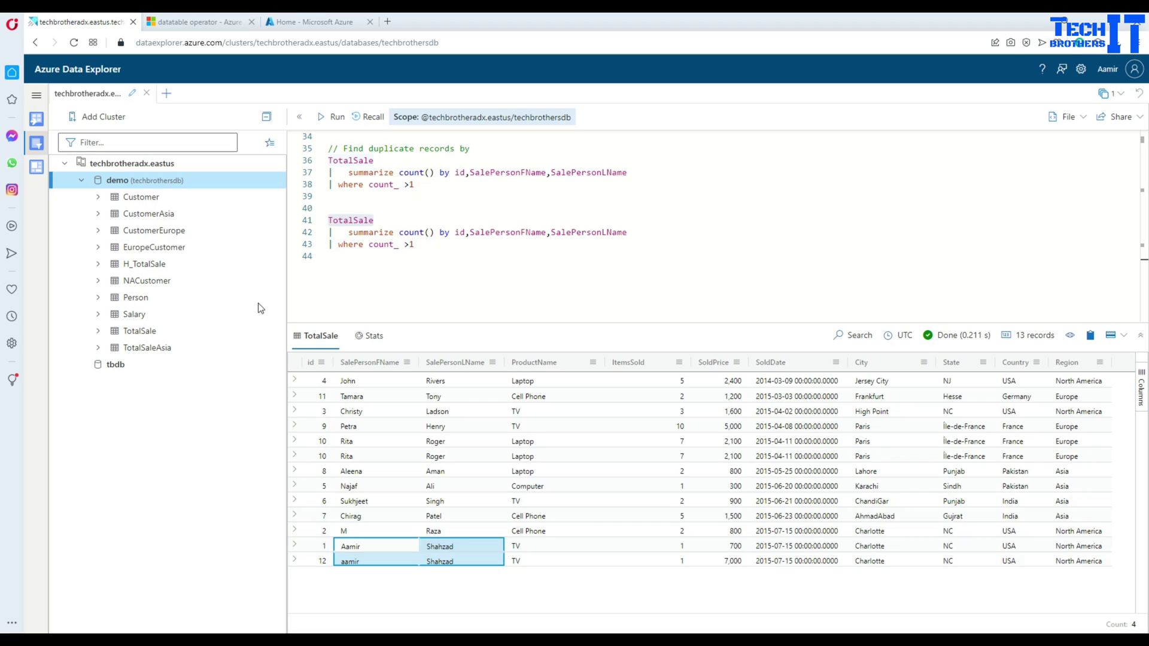
# Remove id from the copy's grouping and run it, showing Aamir and aamir each counted once.
pyautogui.moveTo(468, 232); pyautogui.dragTo(455, 233)
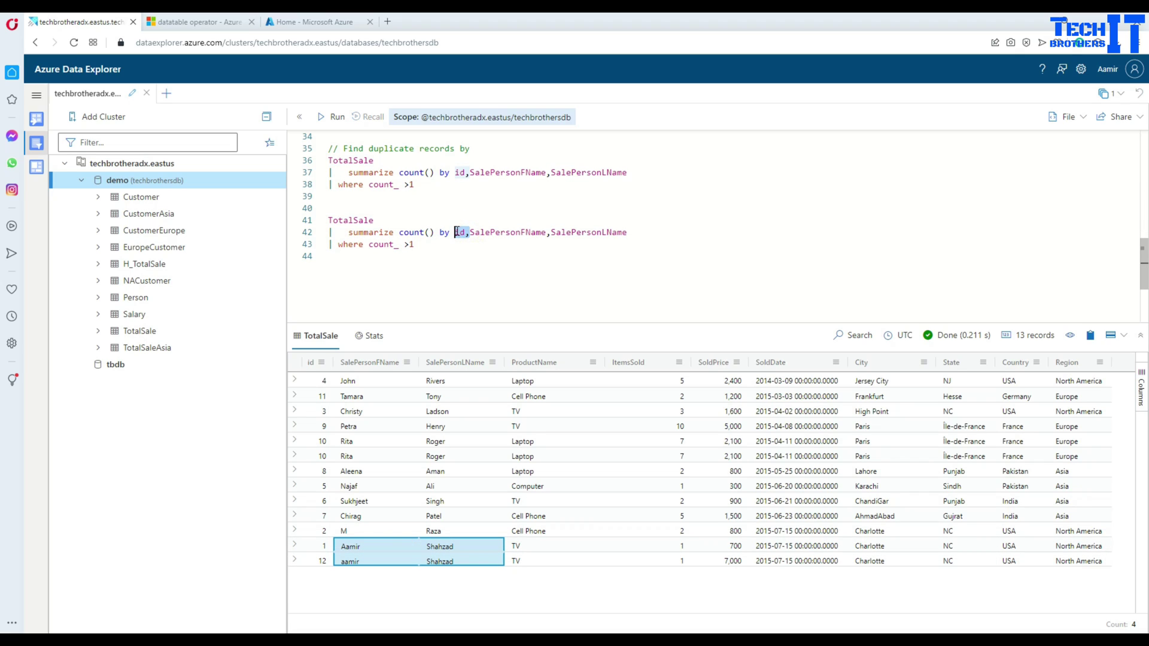
pyautogui.press('Delete')
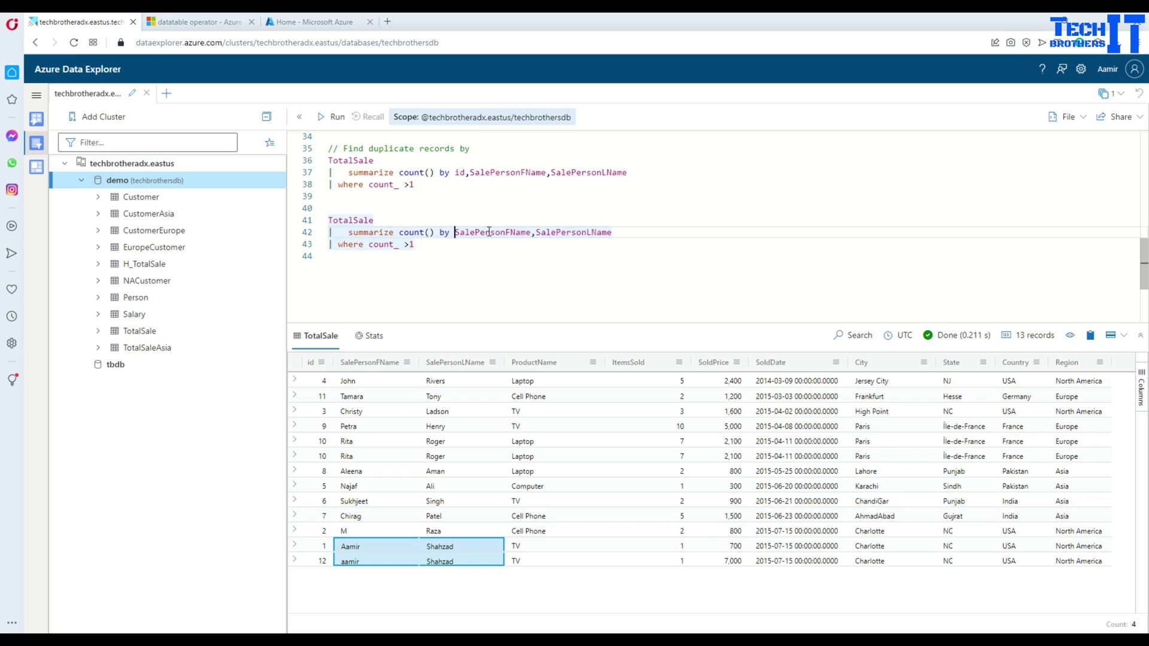
pyautogui.moveTo(624, 235); pyautogui.dragTo(318, 220)
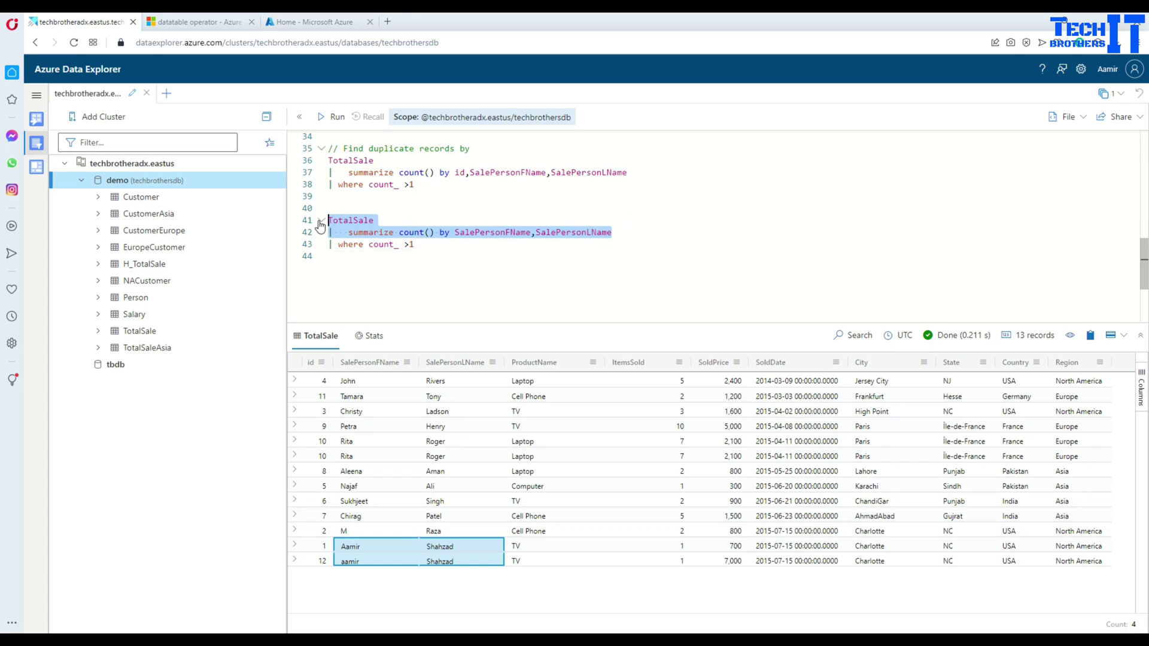
pyautogui.click(335, 117)
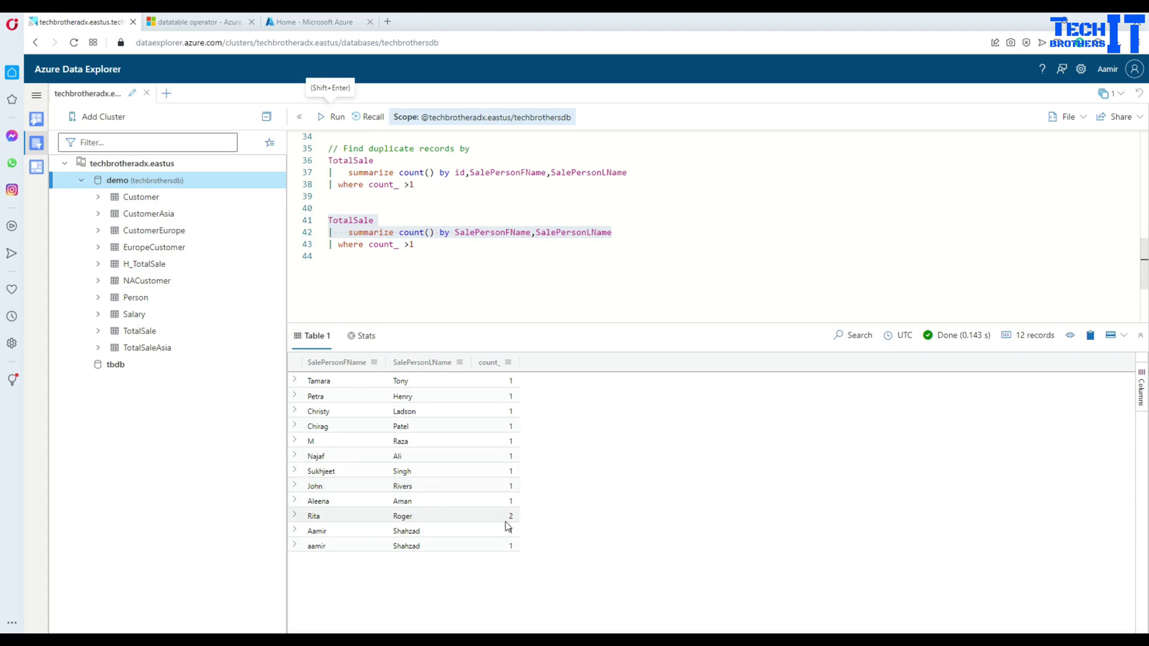
pyautogui.click(317, 545)
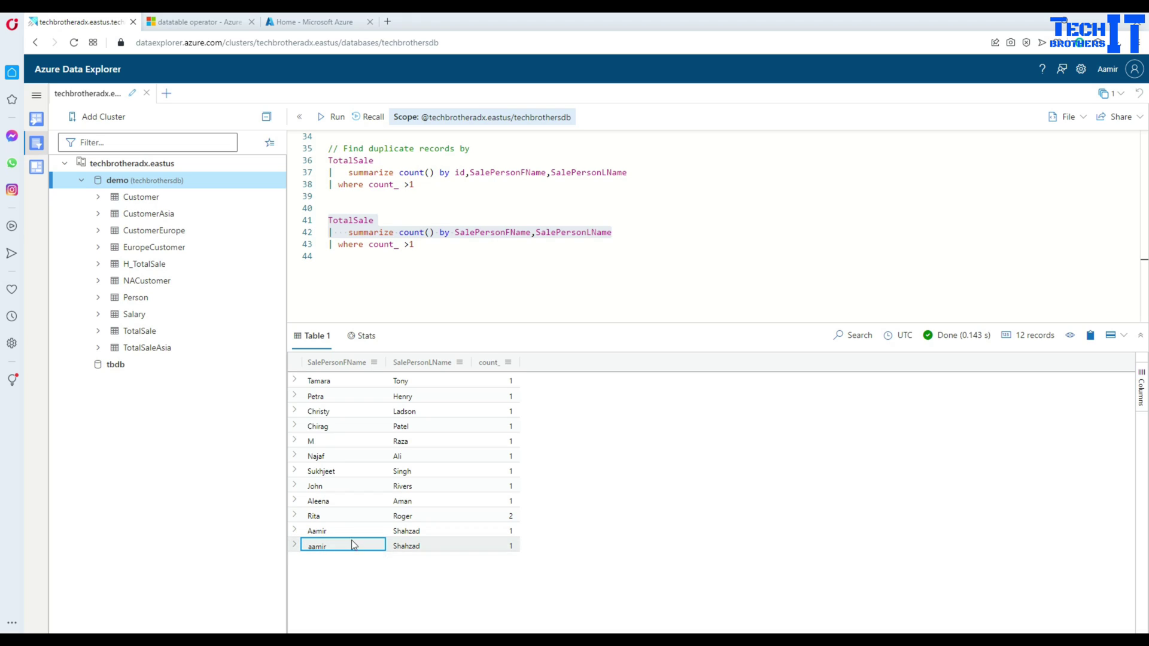
pyautogui.moveTo(331, 535); pyautogui.dragTo(409, 543)
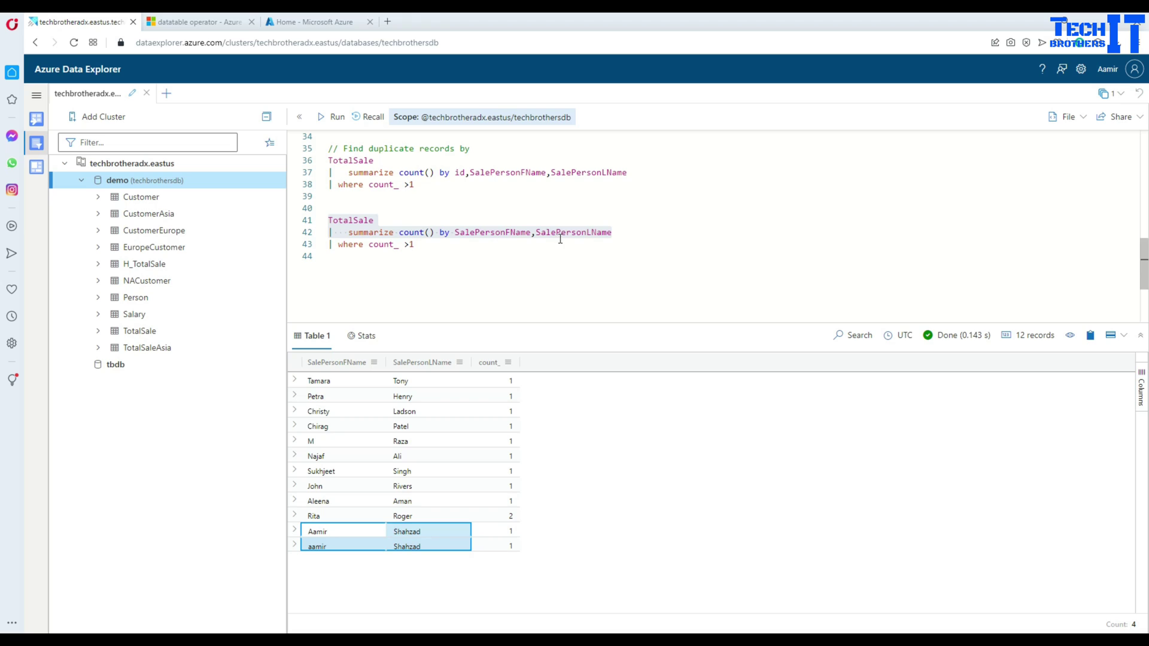
# Wrap the first- and last-name columns of the second query in tolower().
pyautogui.click(538, 250)
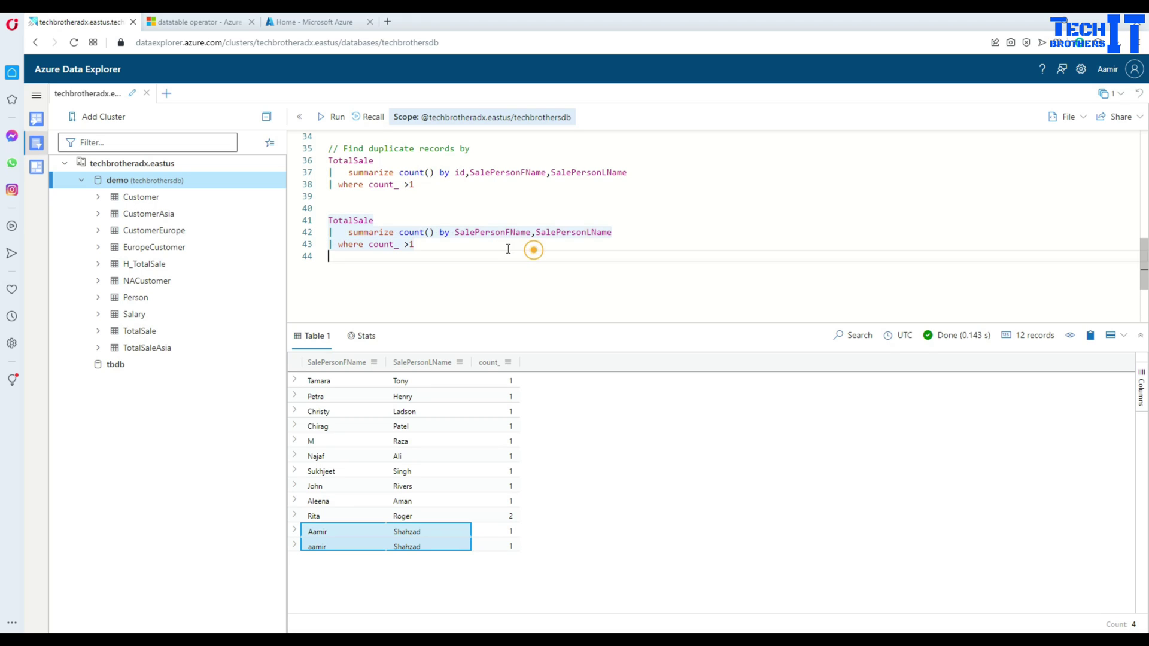
pyautogui.click(455, 232)
pyautogui.write('t')
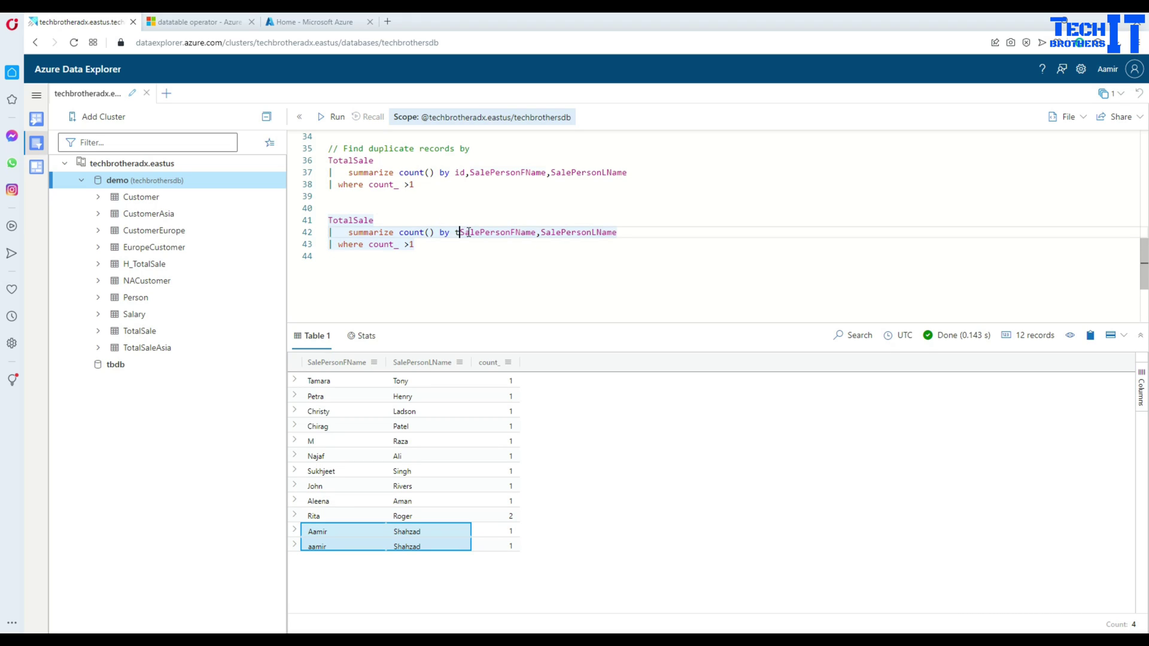
pyautogui.write('olower')
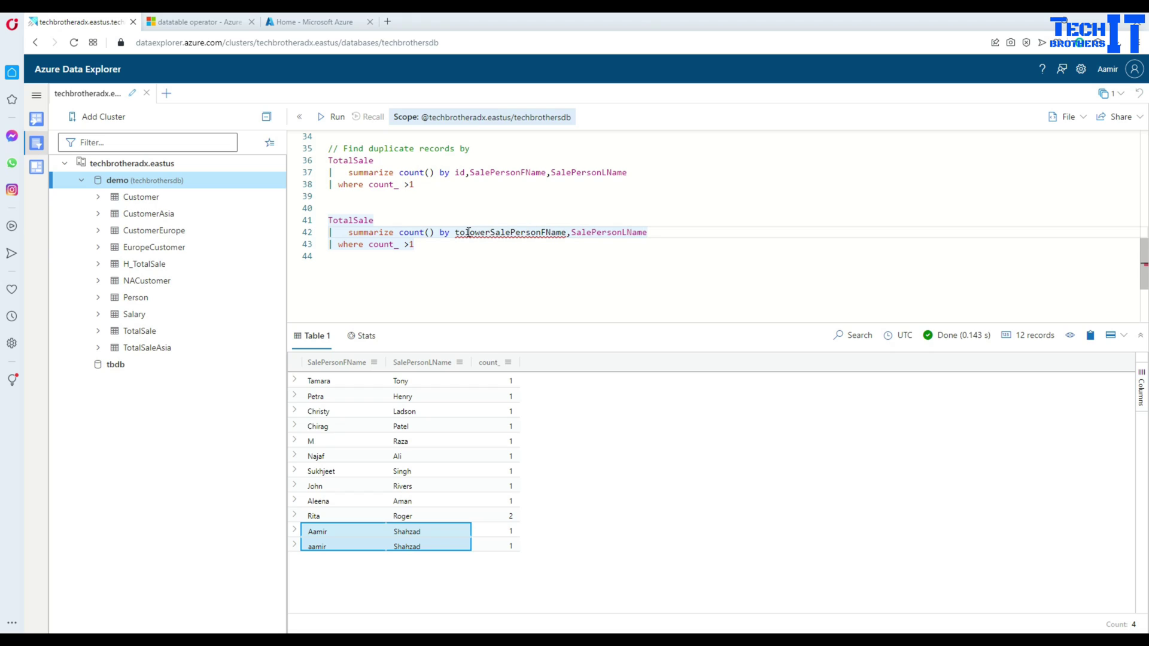
pyautogui.write('(')
pyautogui.click(573, 233)
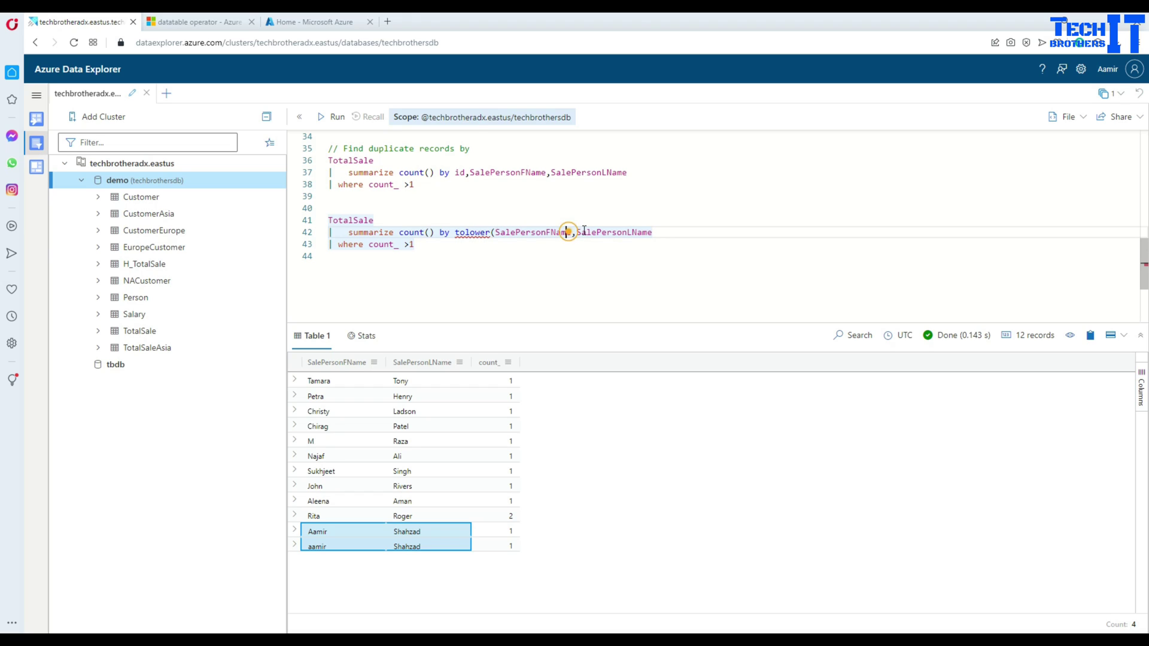
pyautogui.click(572, 233)
pyautogui.write(')')
pyautogui.click(583, 233)
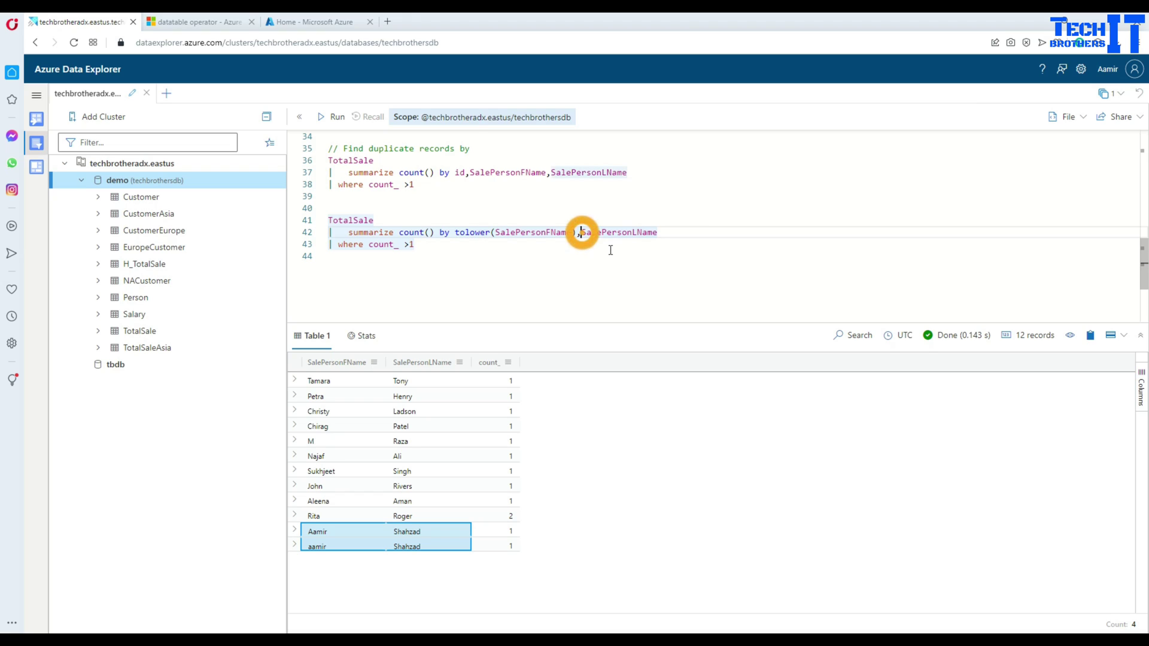
pyautogui.write('tolower')
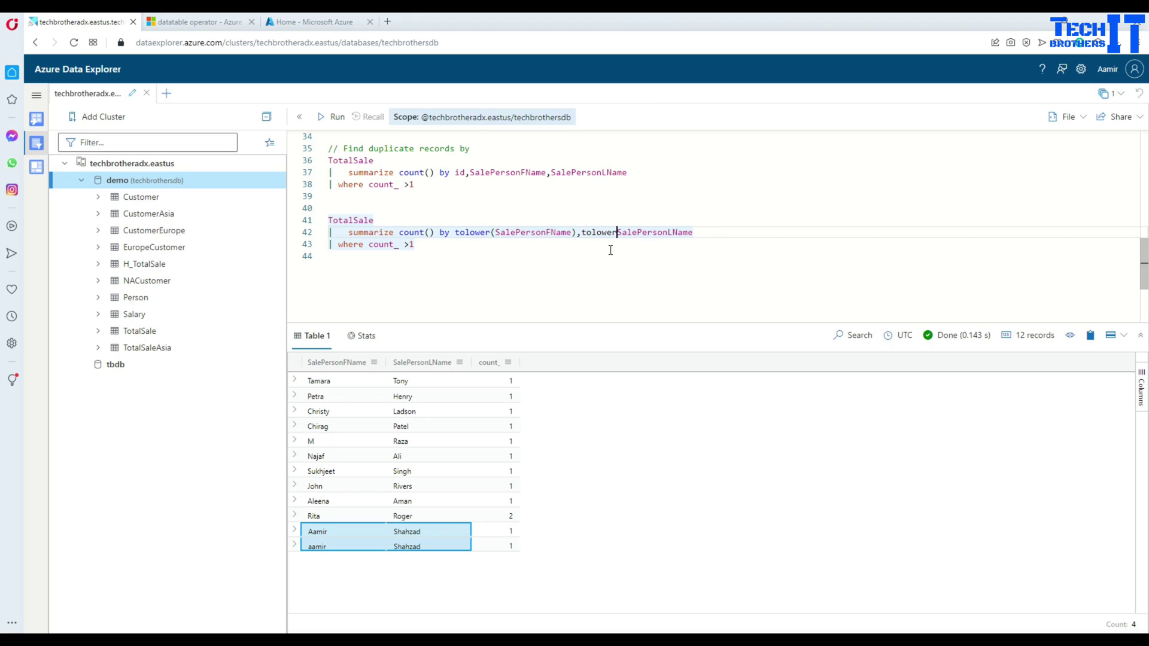
pyautogui.write('(')
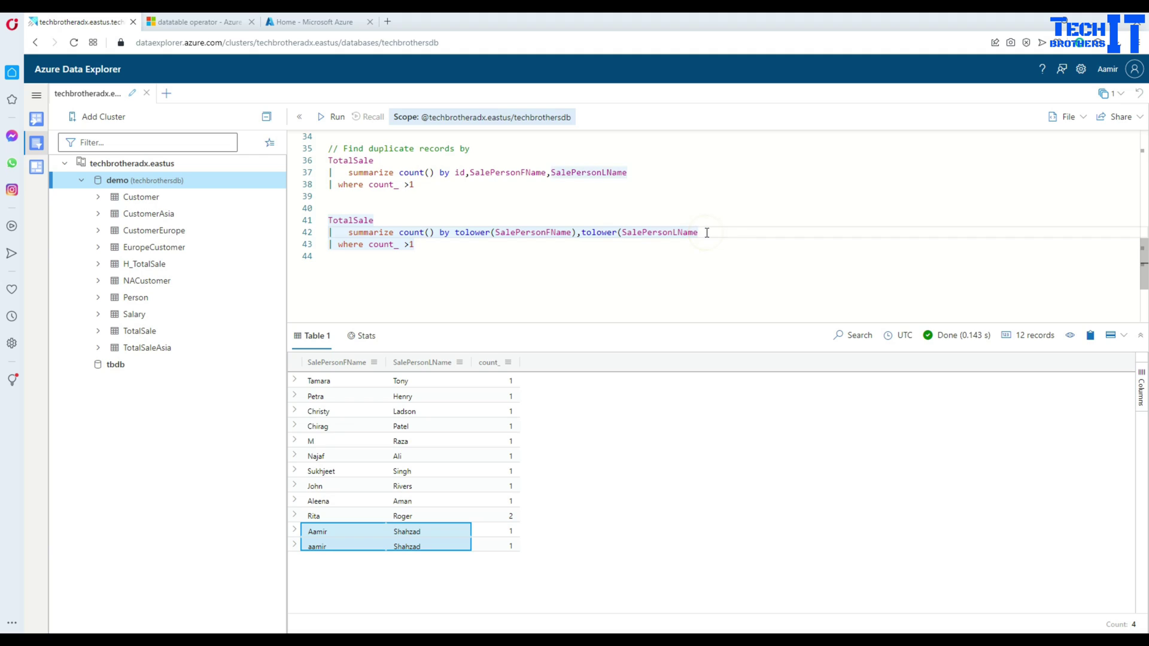
pyautogui.write(')')
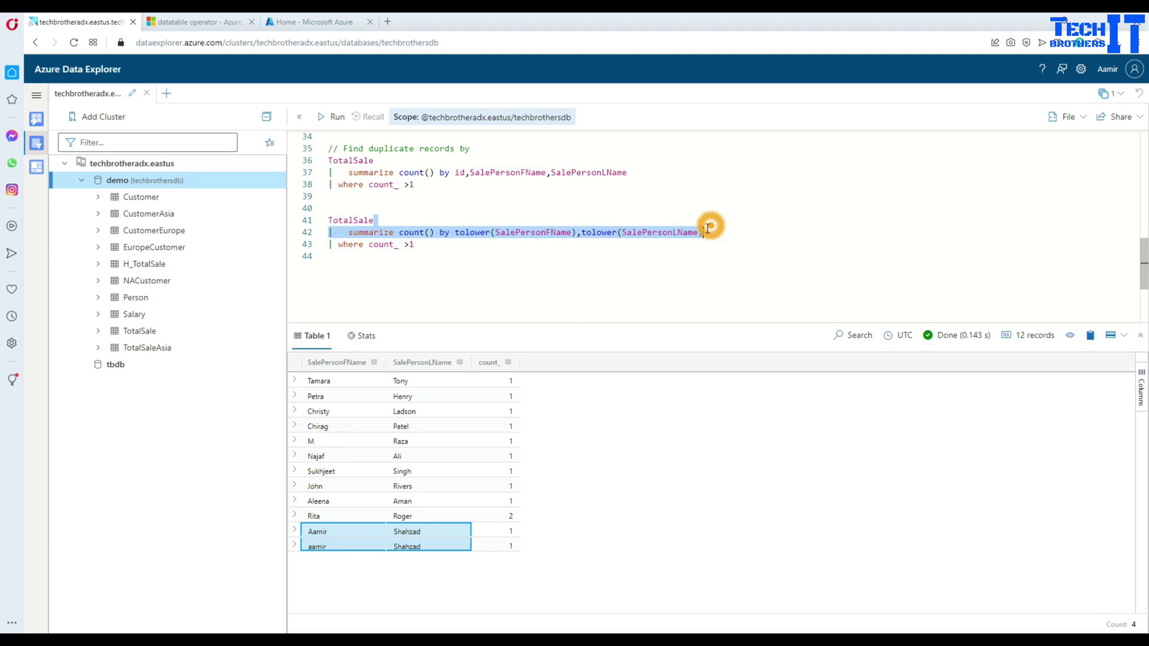
# Run the lowercase grouping and check that aamir shahzad now counts 2.
pyautogui.moveTo(709, 224); pyautogui.dragTo(436, 203)
pyautogui.click(498, 209)
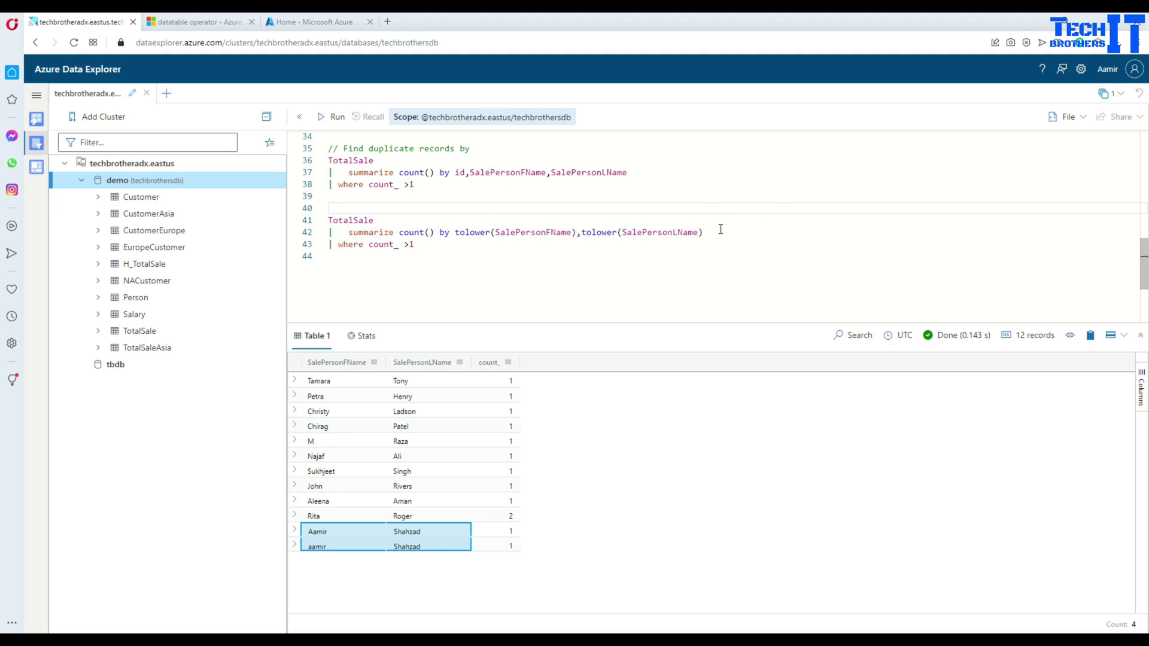
pyautogui.moveTo(723, 231)
pyautogui.mouseDown()
pyautogui.moveTo(362, 208)
pyautogui.moveTo(322, 223)
pyautogui.mouseUp()
pyautogui.click(325, 118)
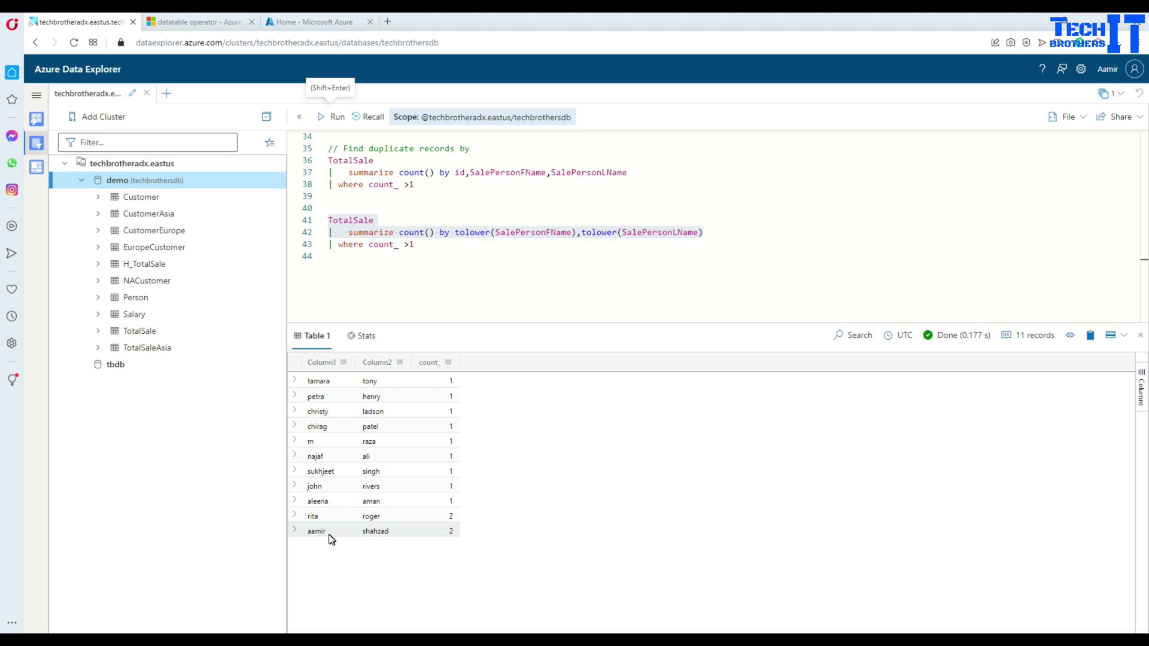
pyautogui.click(321, 531)
pyautogui.click(367, 529)
pyautogui.click(450, 532)
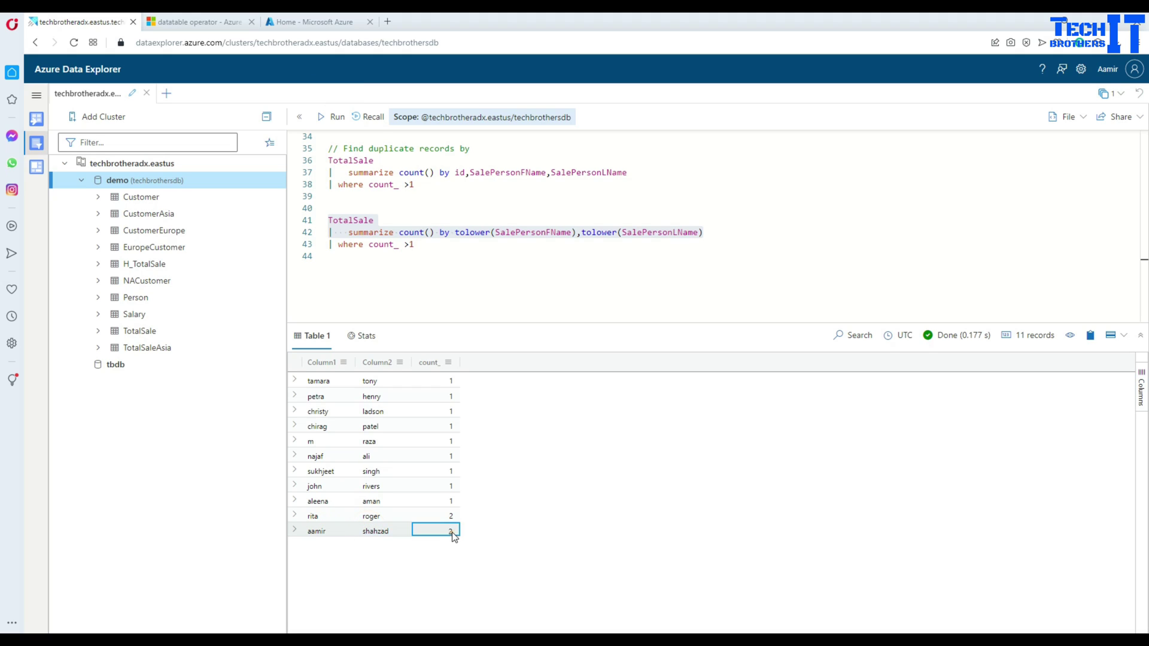
pyautogui.moveTo(319, 517); pyautogui.dragTo(432, 533)
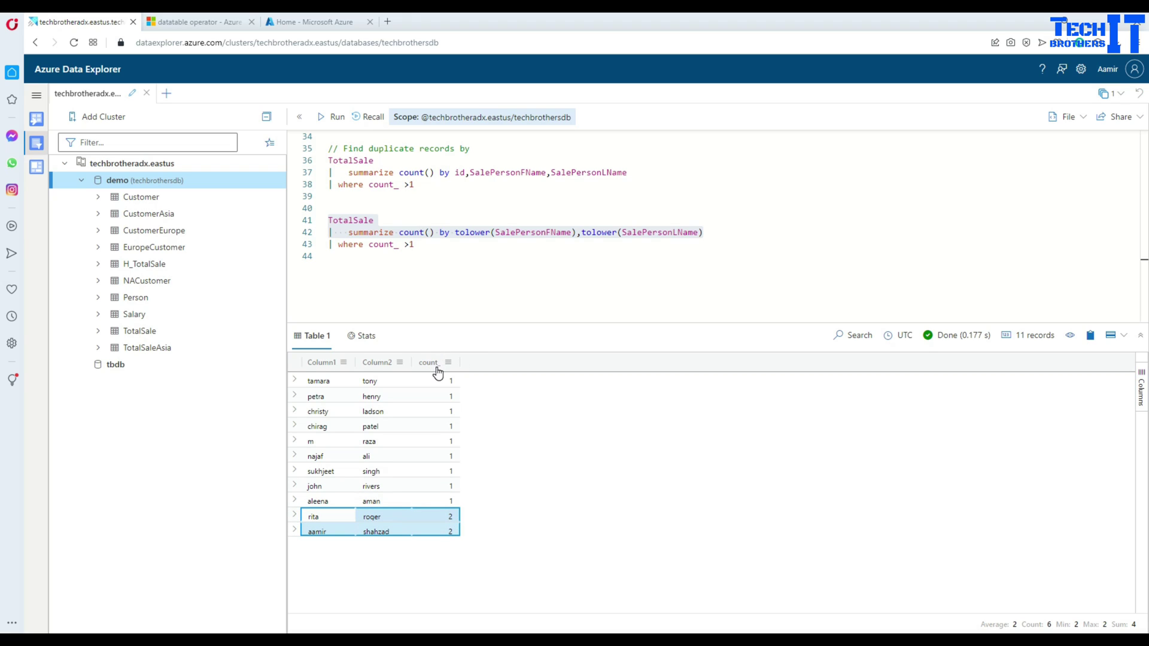
pyautogui.click(351, 245)
pyautogui.moveTo(419, 248); pyautogui.dragTo(328, 220)
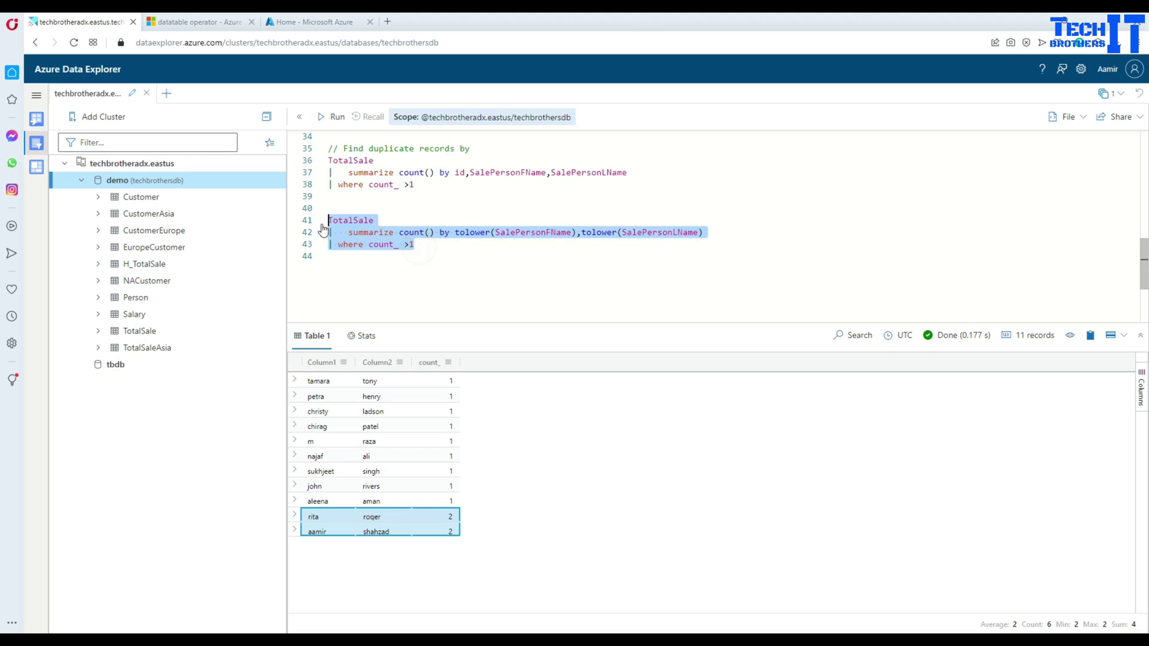
pyautogui.click(334, 116)
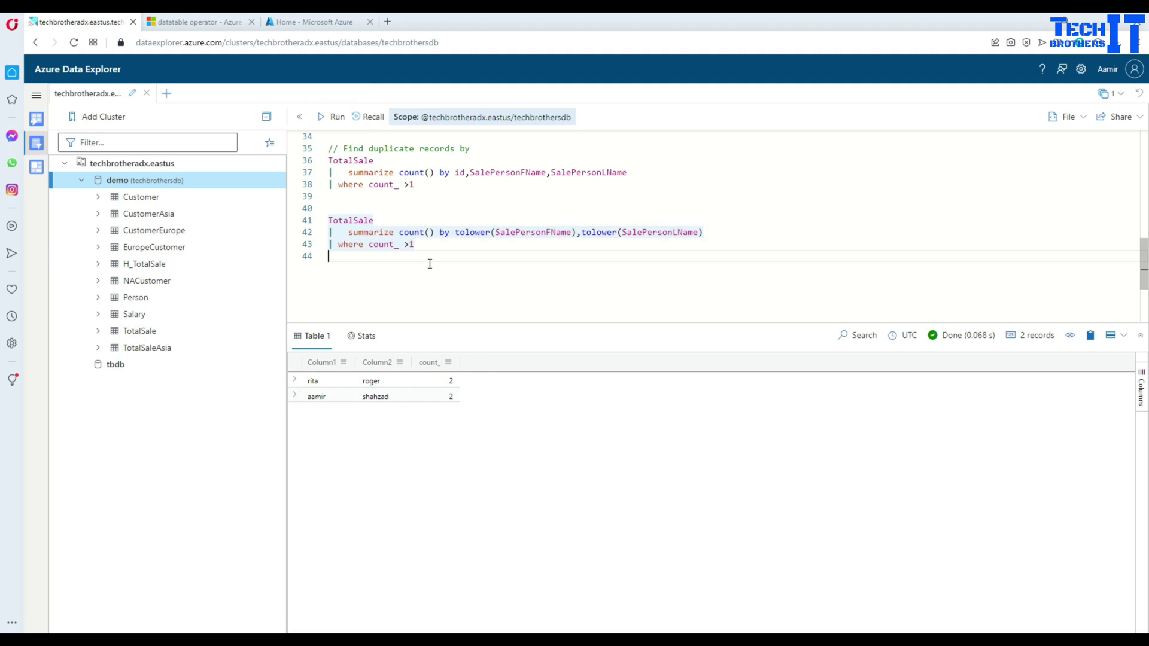
# Name the count rn on line 42 and change the filter to rn > 1.
pyautogui.click(401, 233)
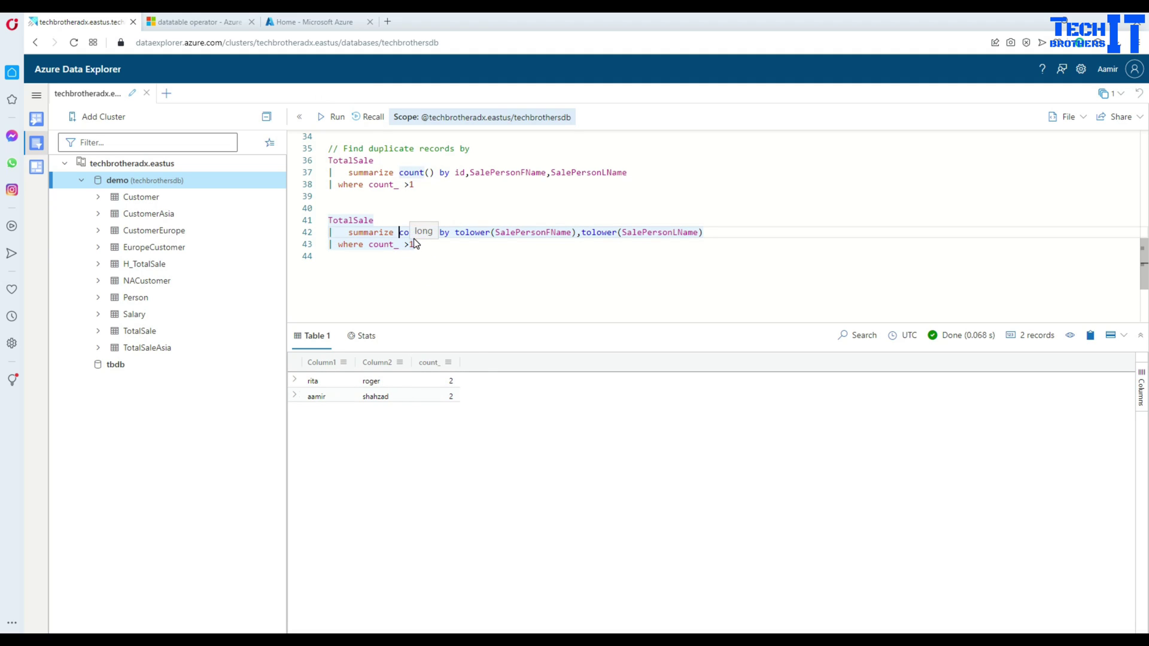
pyautogui.write('rn=')
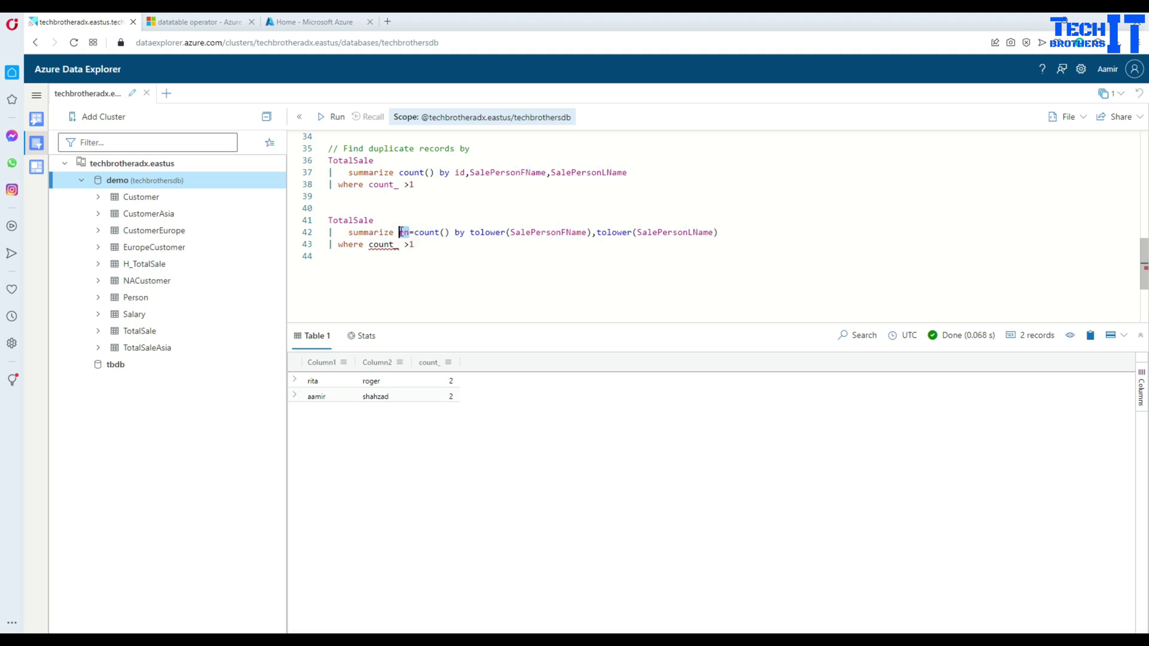
pyautogui.doubleClick(384, 245)
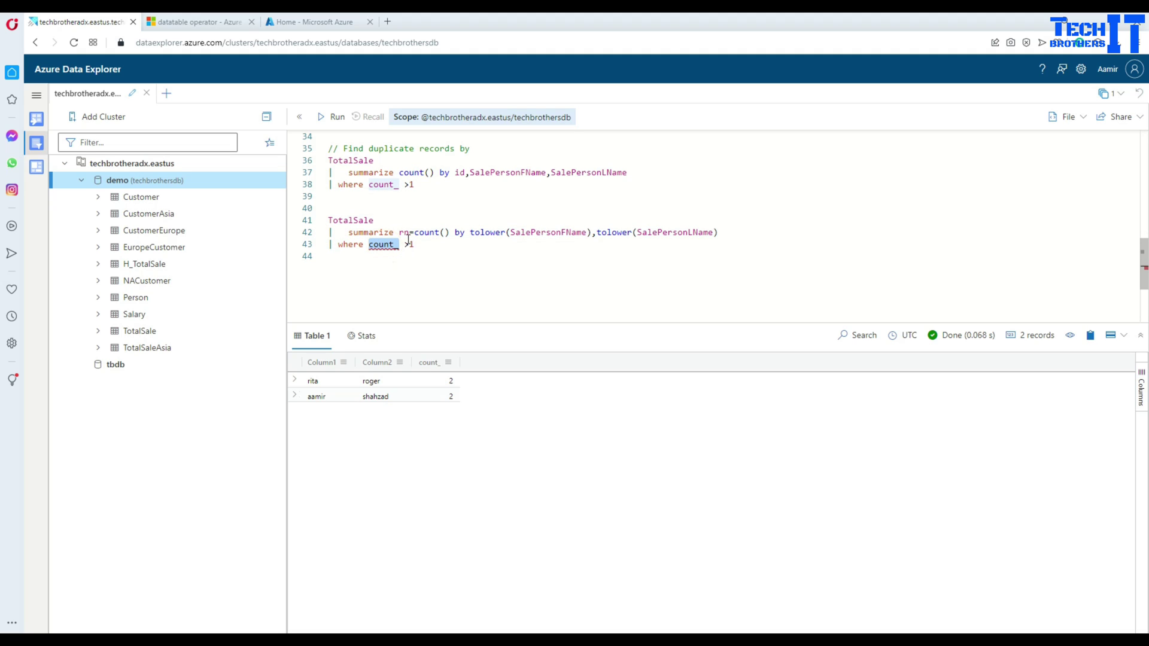
pyautogui.doubleClick(404, 231)
pyautogui.doubleClick(384, 244)
pyautogui.write('rn')
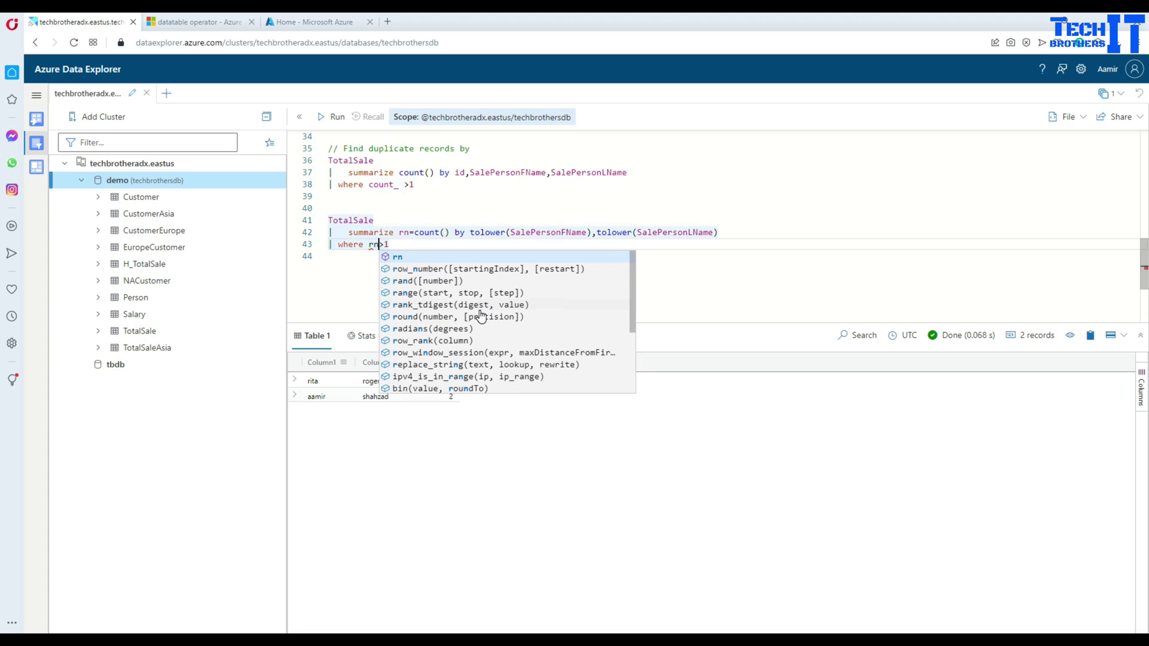
pyautogui.click(397, 246)
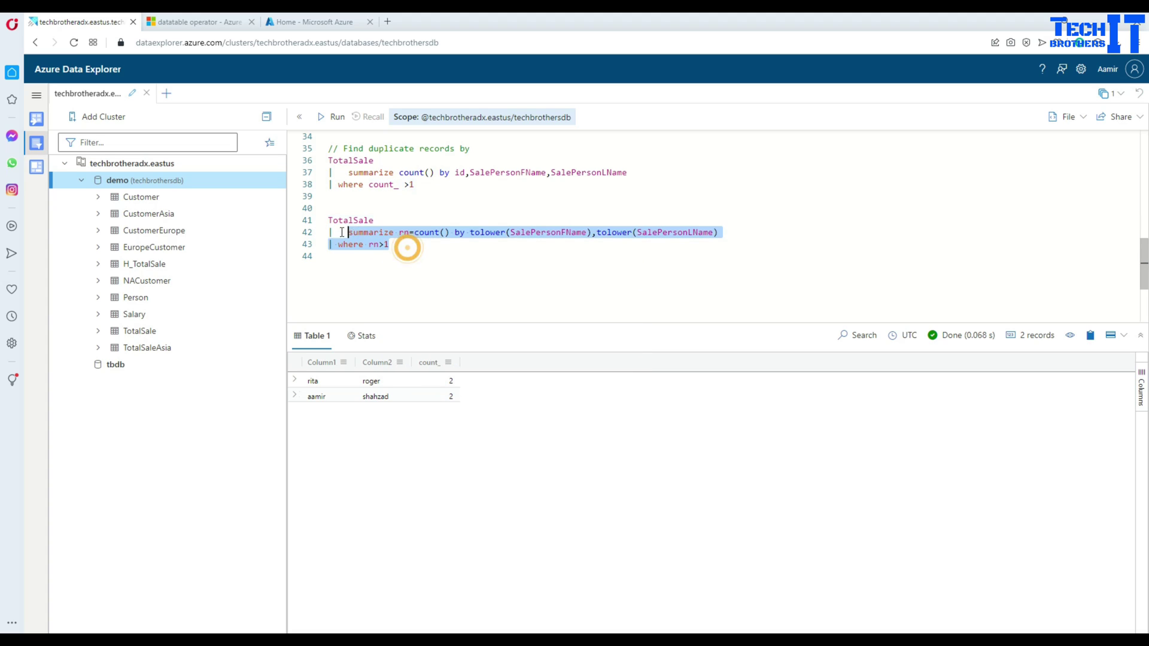
pyautogui.moveTo(397, 245); pyautogui.dragTo(314, 222)
pyautogui.click(682, 225)
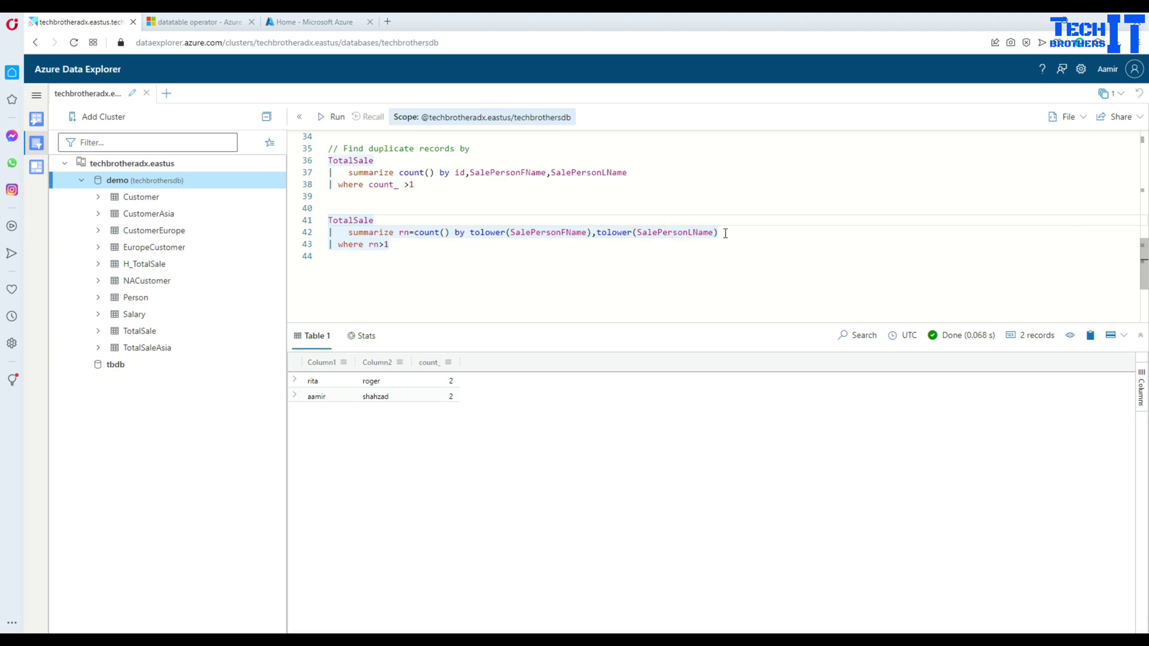
pyautogui.moveTo(719, 233); pyautogui.dragTo(240, 206)
pyautogui.click(329, 117)
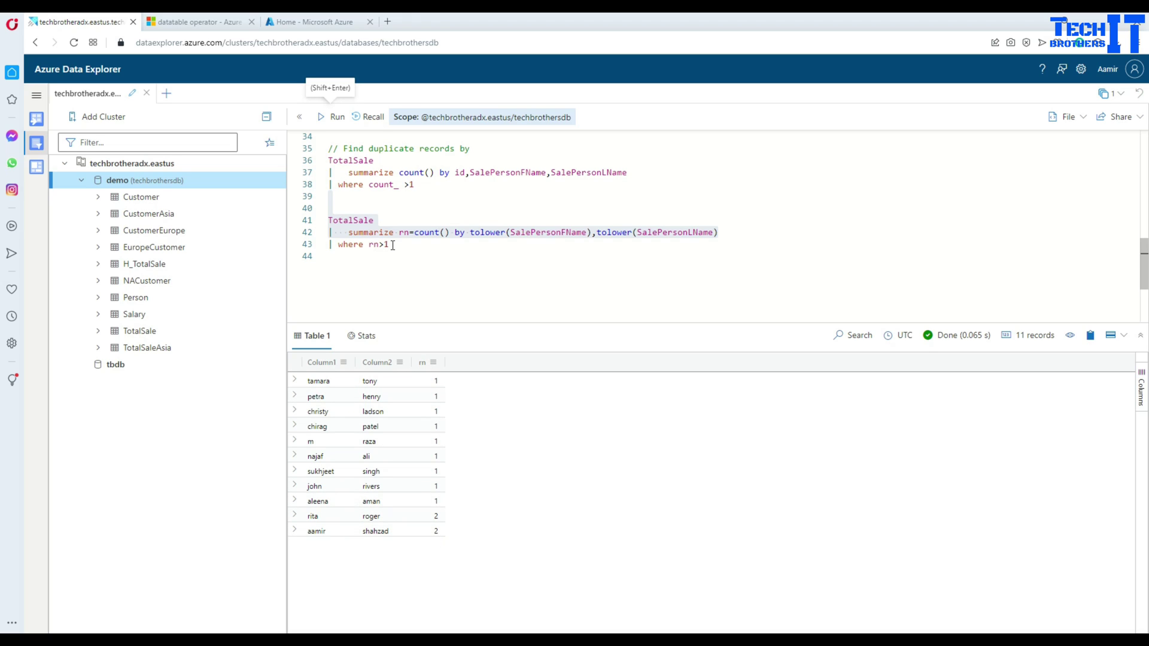
pyautogui.moveTo(329, 220); pyautogui.dragTo(393, 245)
pyautogui.click(332, 118)
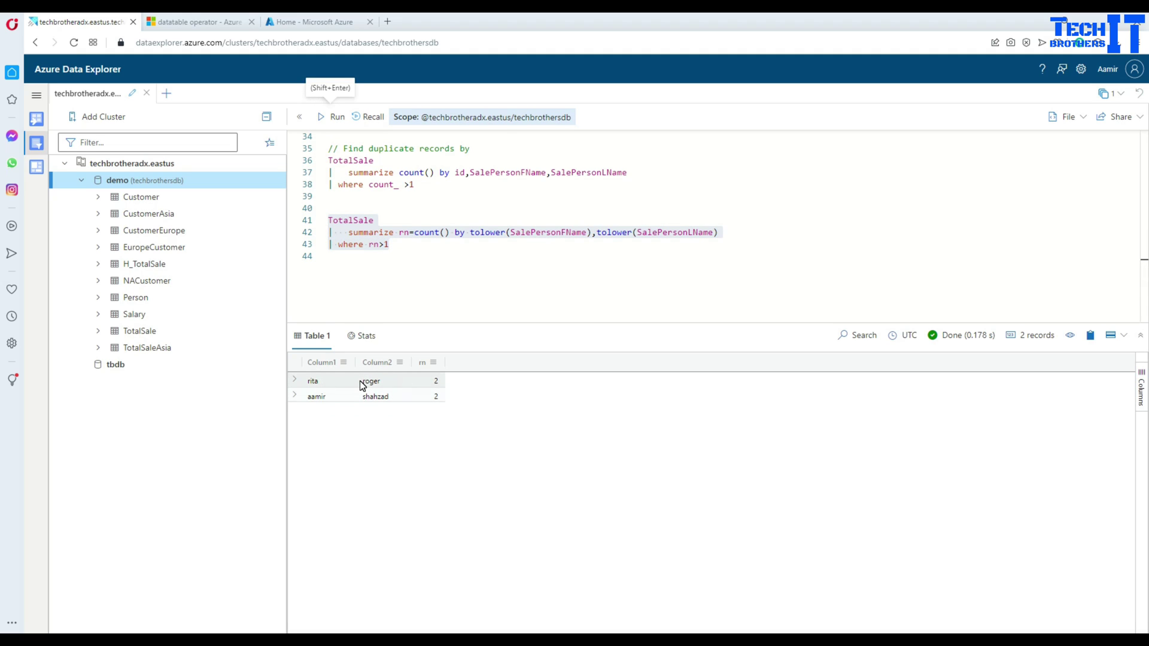
pyautogui.click(504, 290)
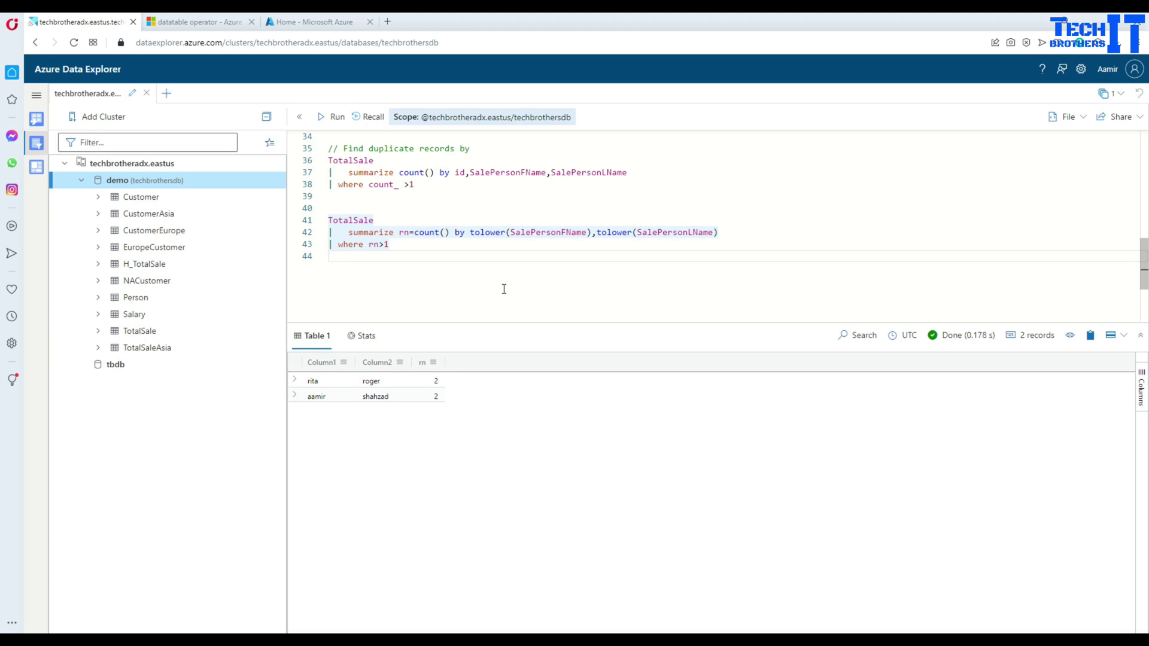
pyautogui.scroll(4, 504, 289)
pyautogui.scroll(4, 502, 286)
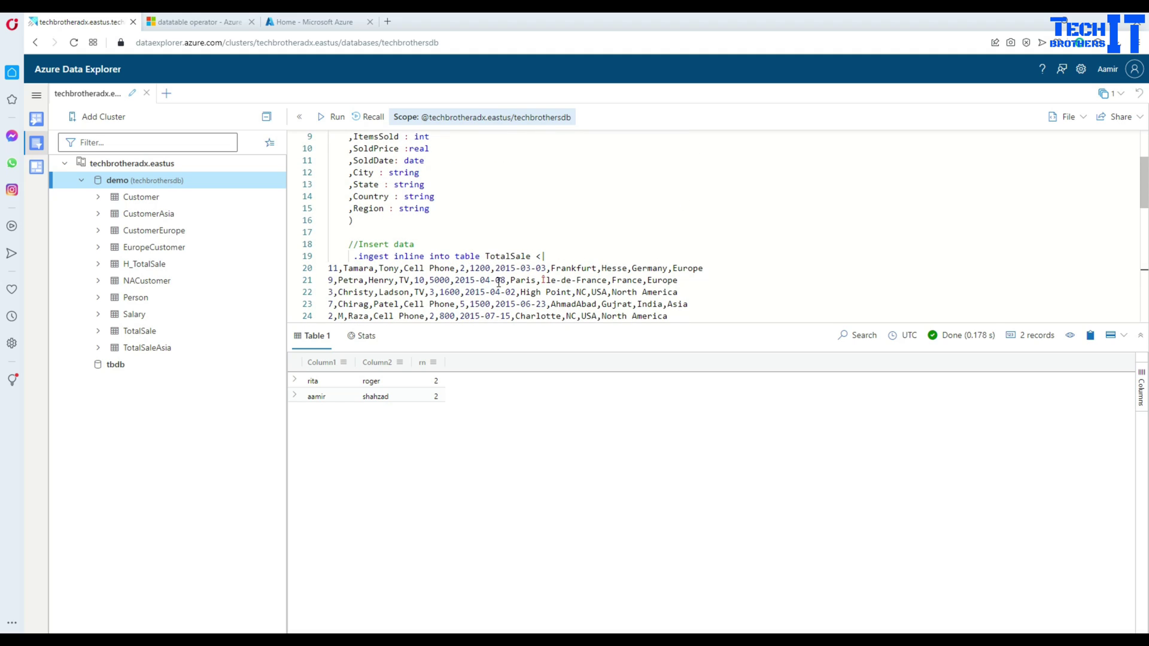
pyautogui.scroll(2, 499, 282)
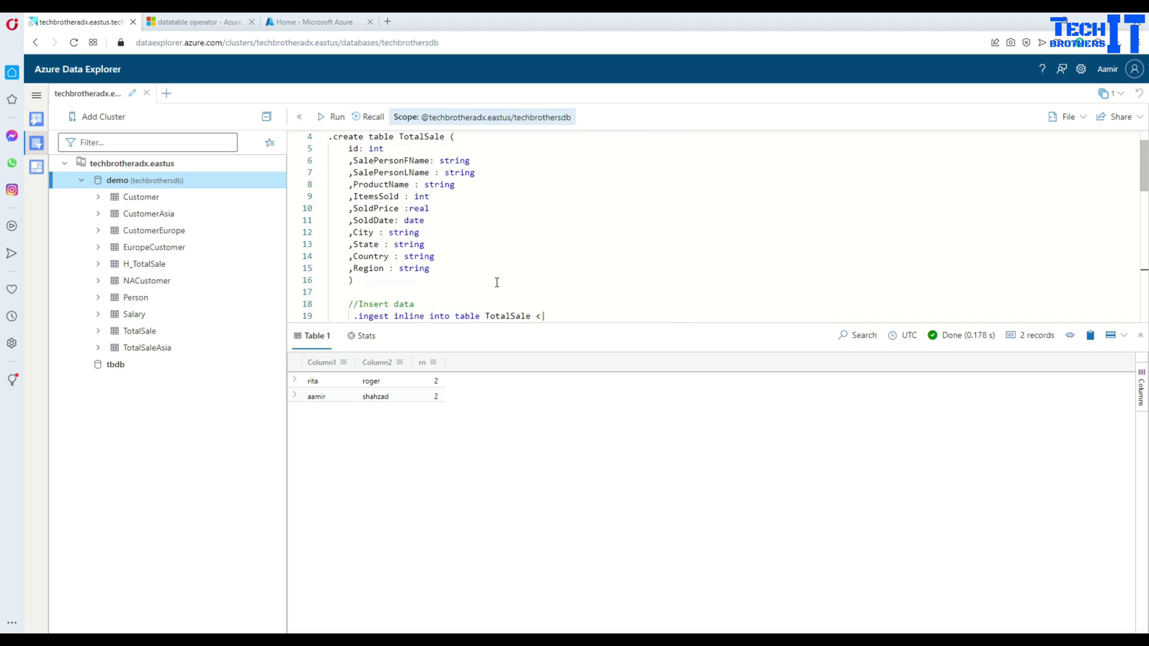